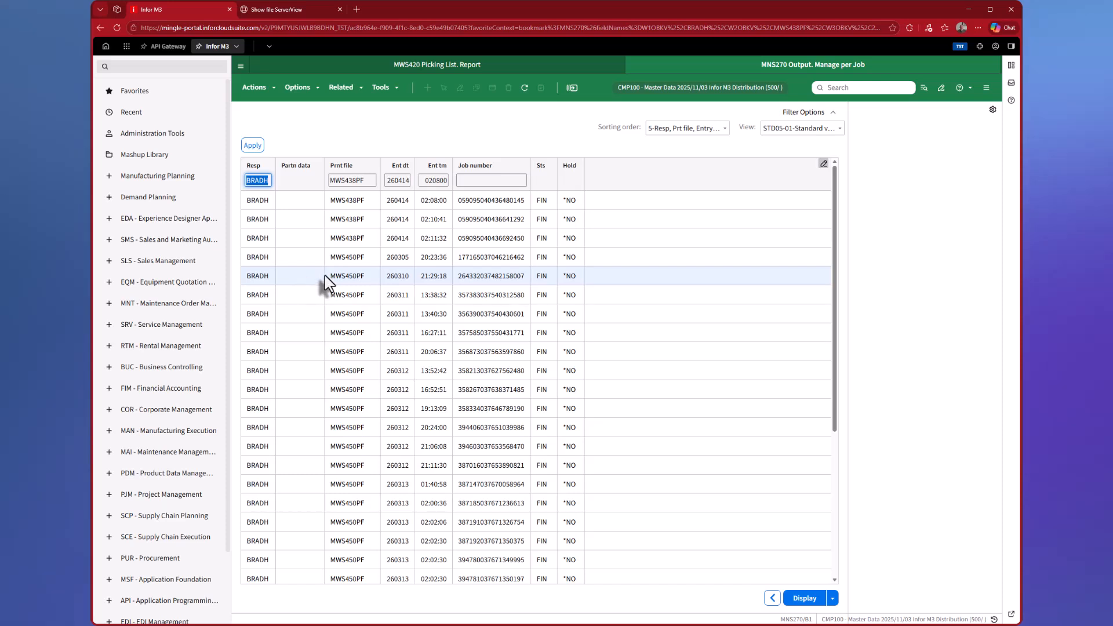
- Switch between the MWS420 picking list report and the MNS270 output jobs, and refresh the MNS270 job list
left_click(451, 67)
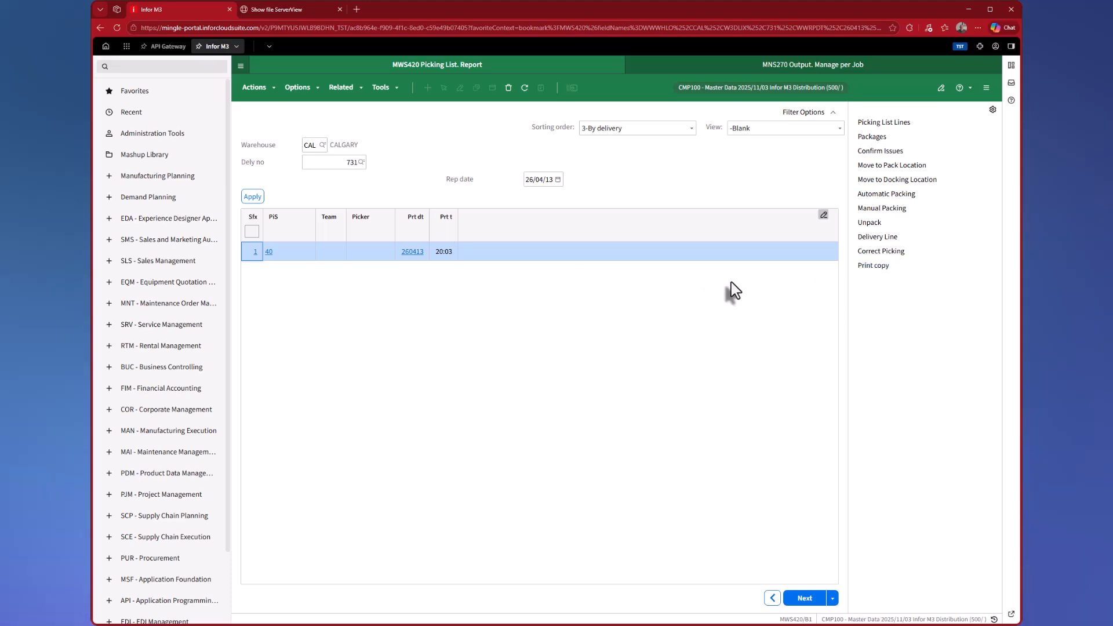
left_click(732, 71)
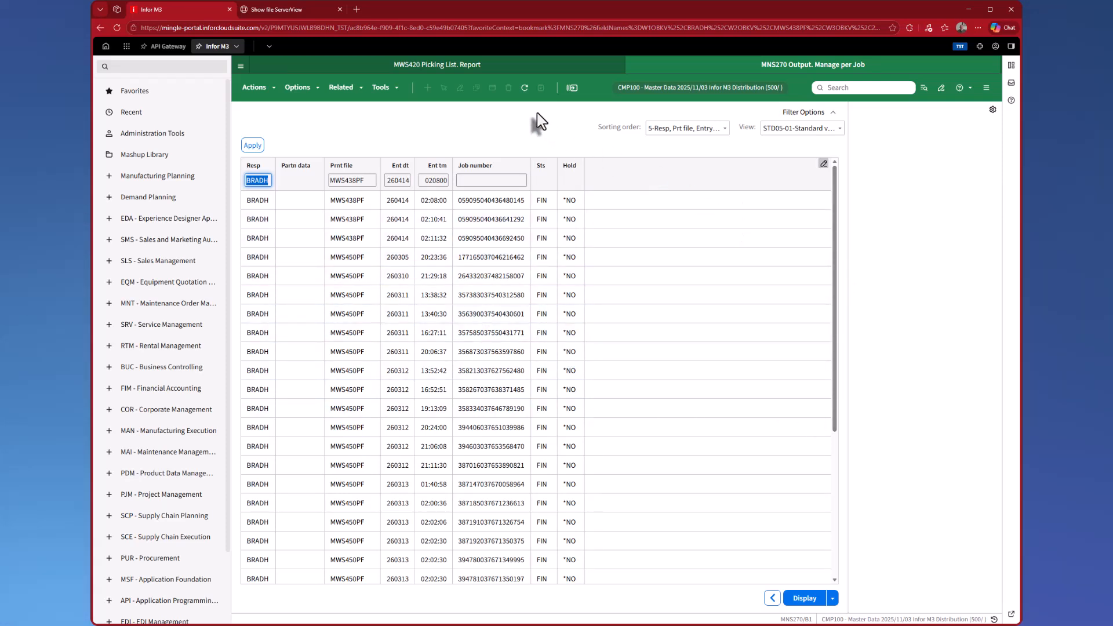
left_click(432, 71)
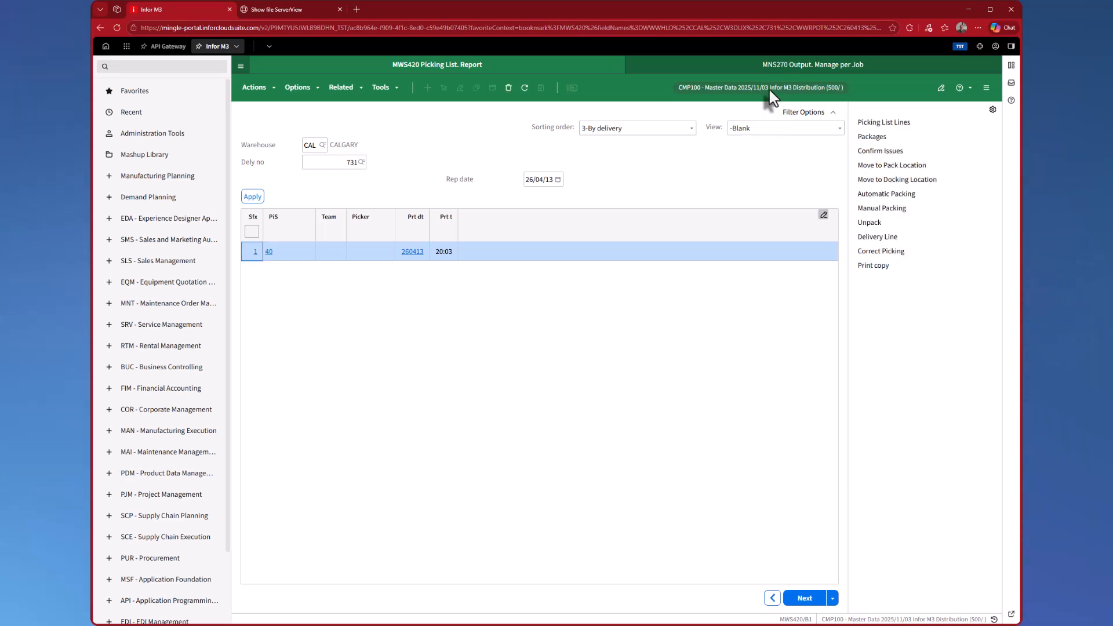
left_click(744, 68)
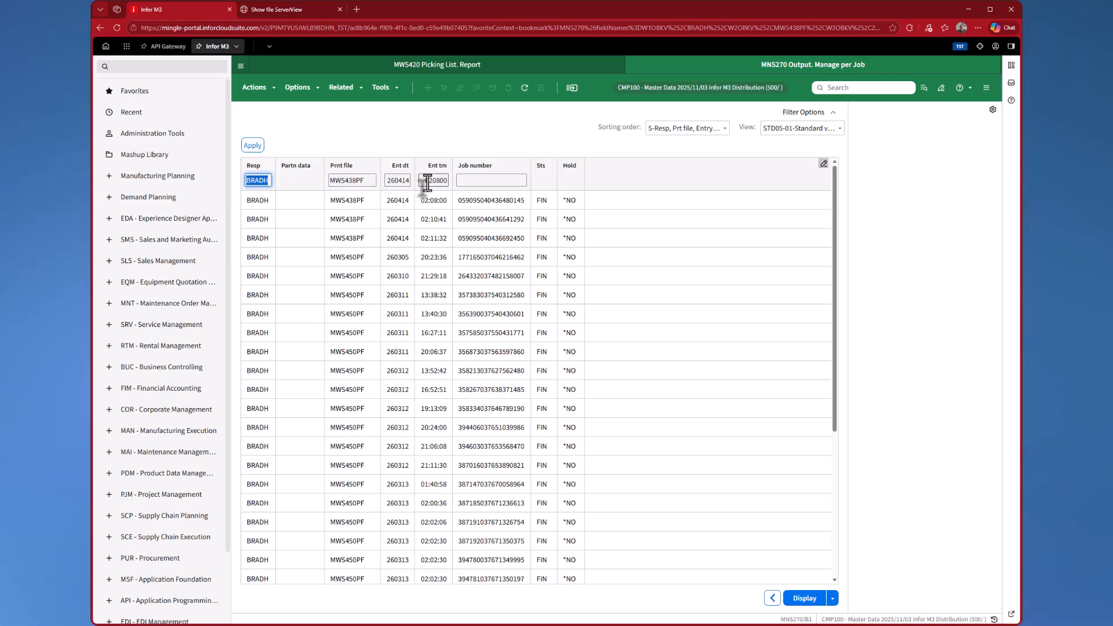
left_click(525, 87)
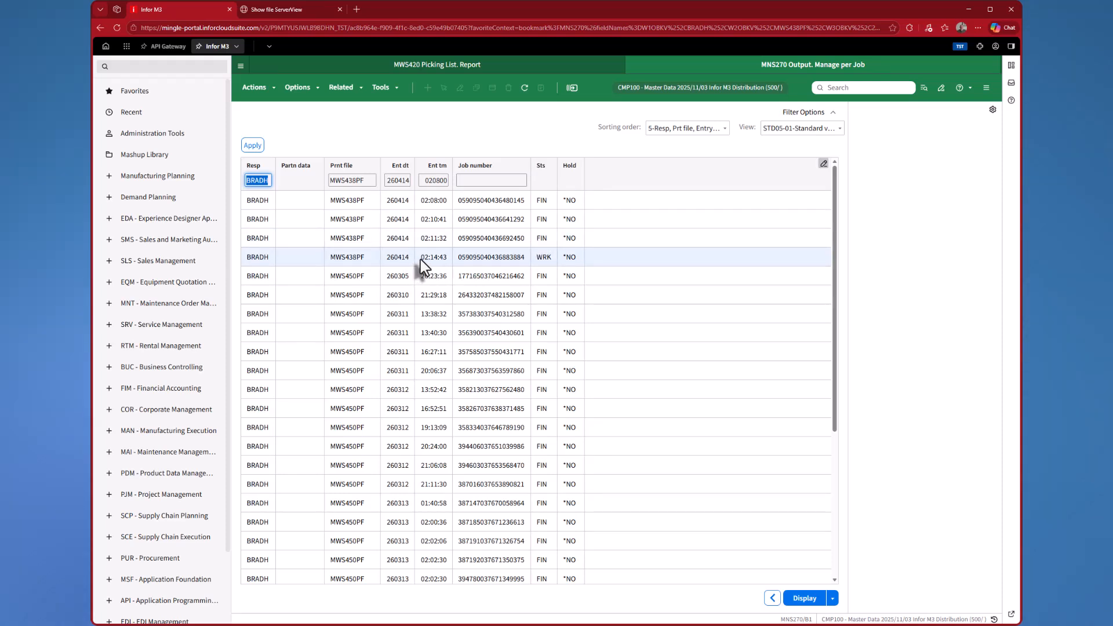
- View the output file of the MWS438PF job entered at 02:14:43, choosing sequence 0
left_click(480, 258)
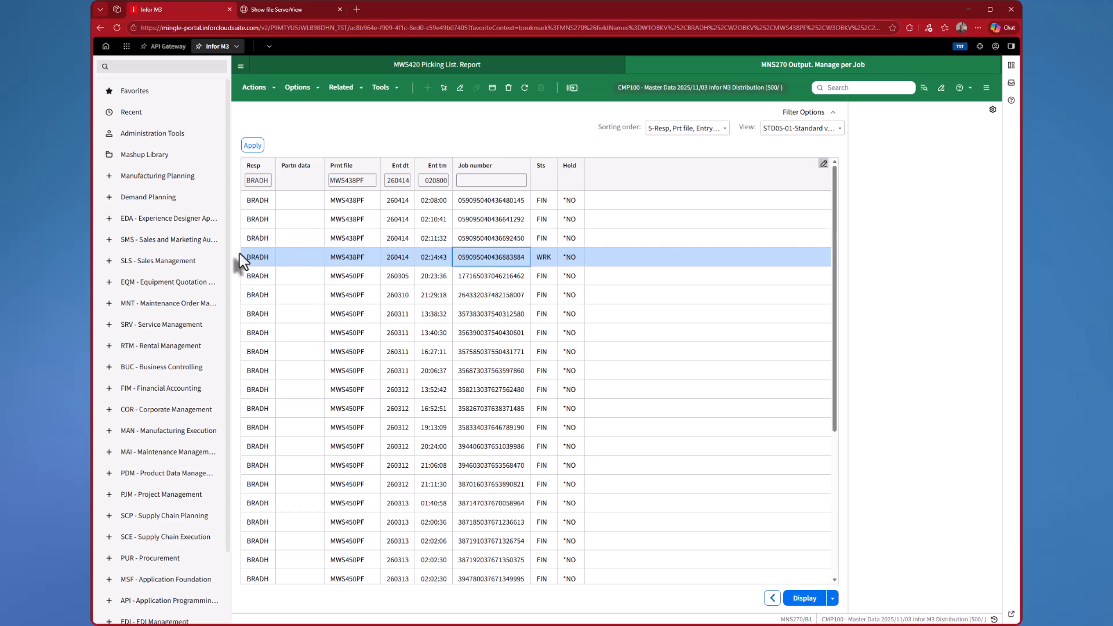
right_click(450, 259)
mouse_move(464, 267)
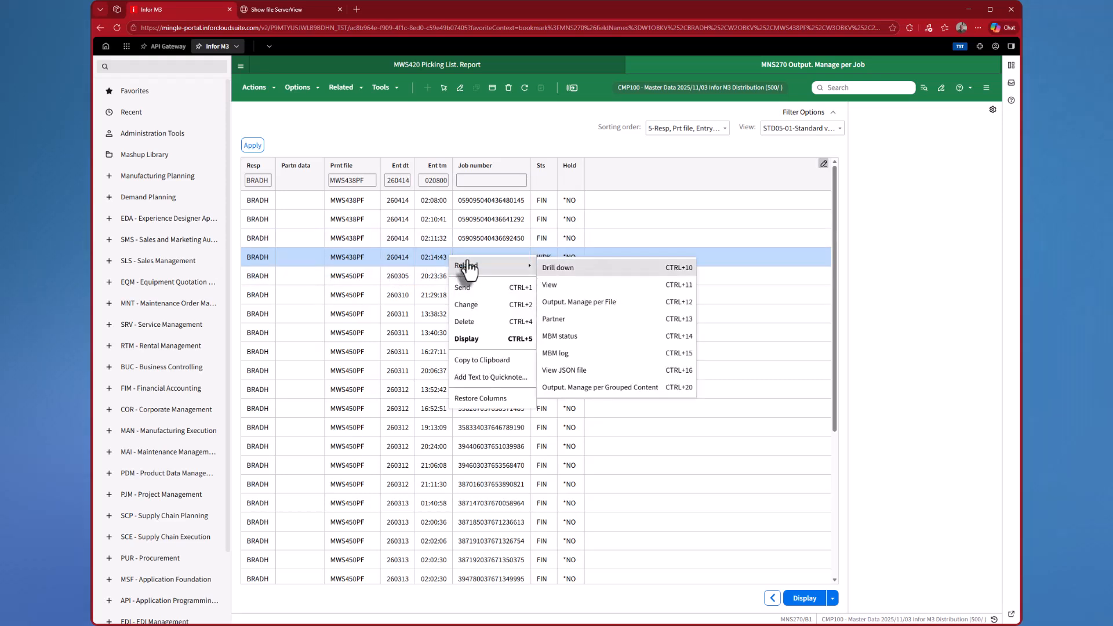
left_click(578, 286)
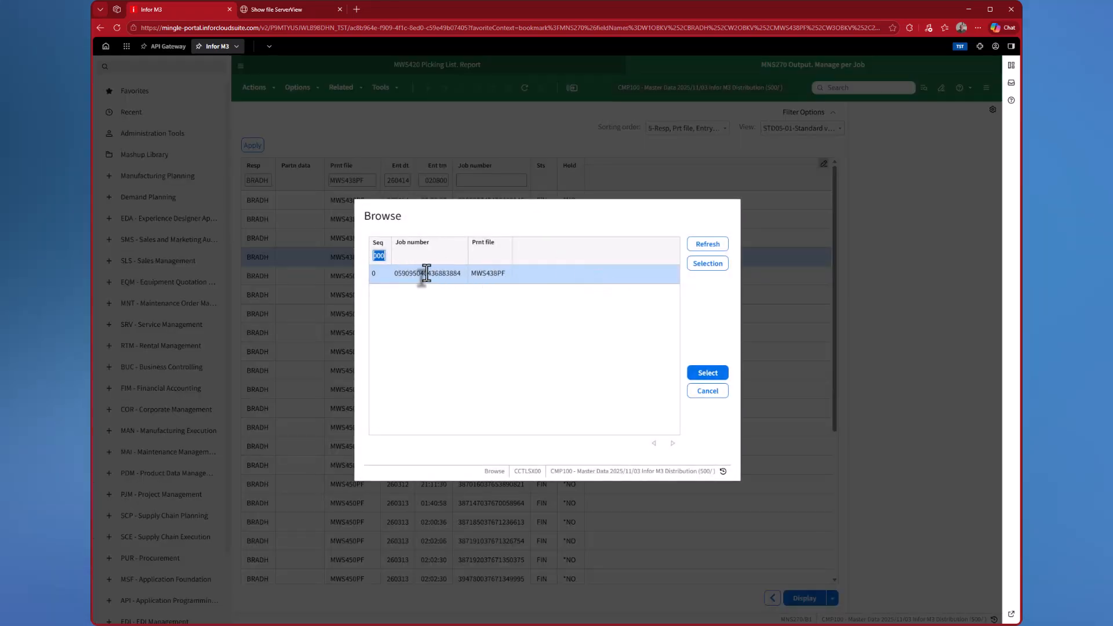
left_click(419, 275)
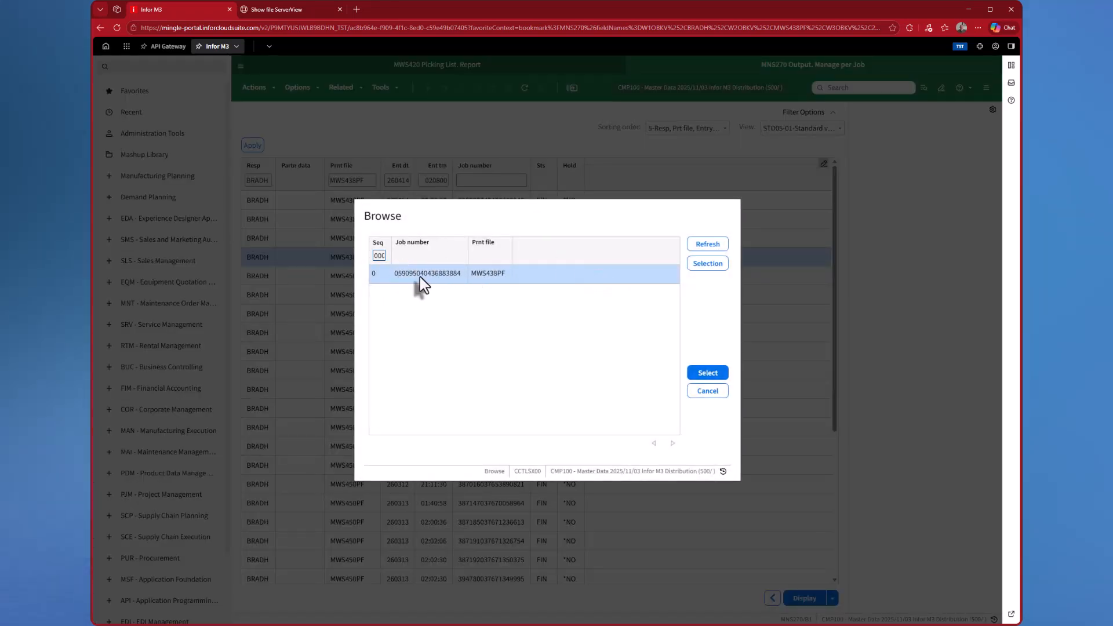
left_click(699, 376)
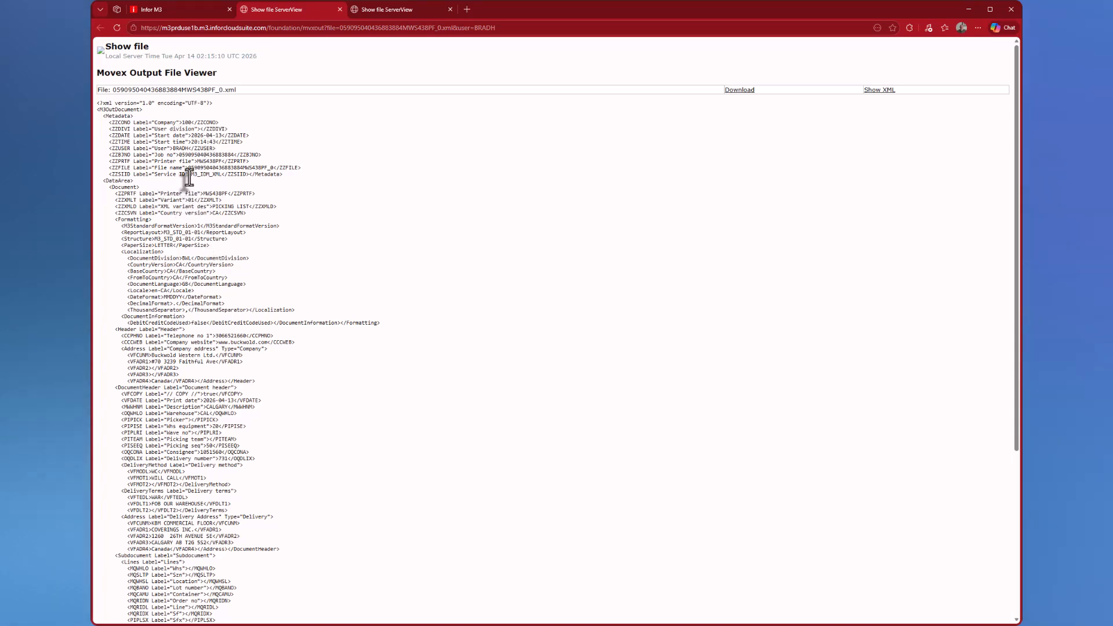
- Examine the service ID and report layout values in the picking list XML, and close both file viewer pages
left_click_drag(191, 175, 225, 175)
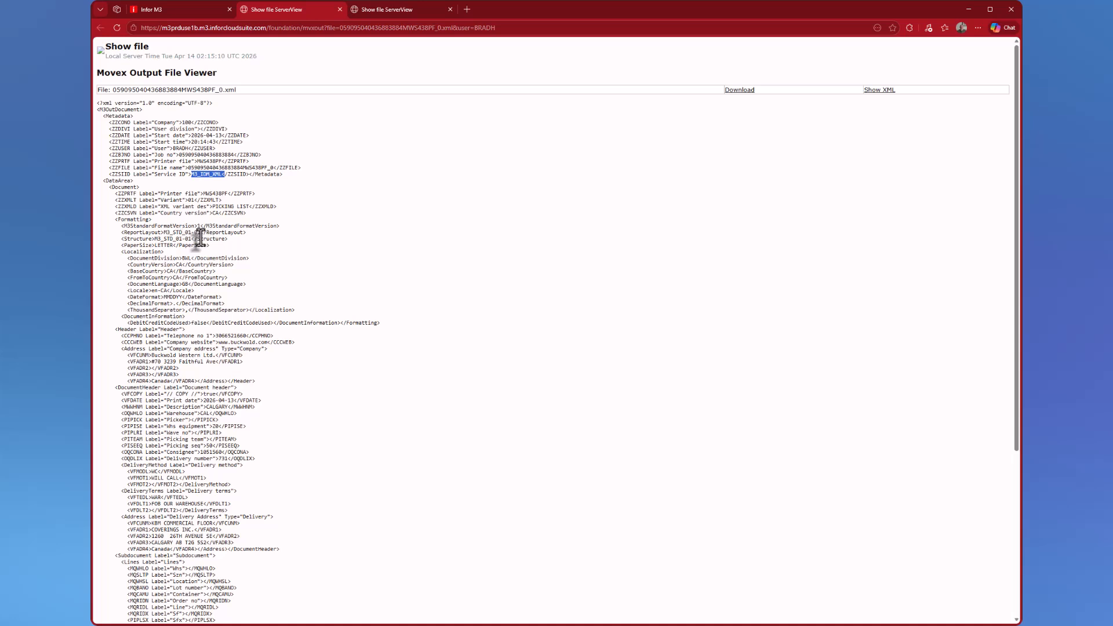
left_click_drag(163, 232, 186, 227)
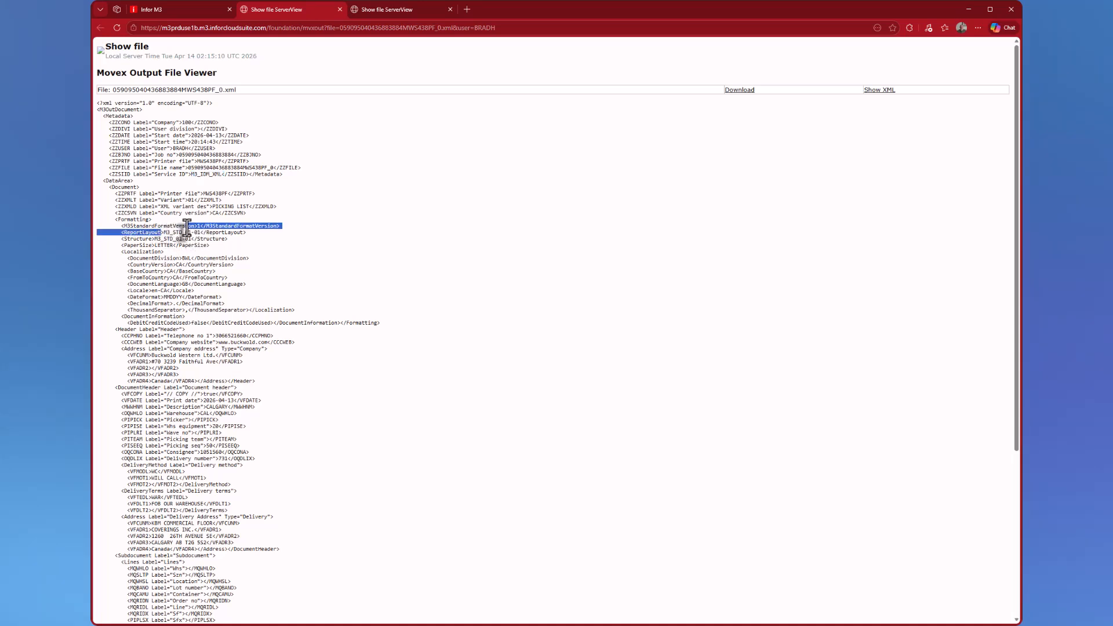
left_click(174, 231)
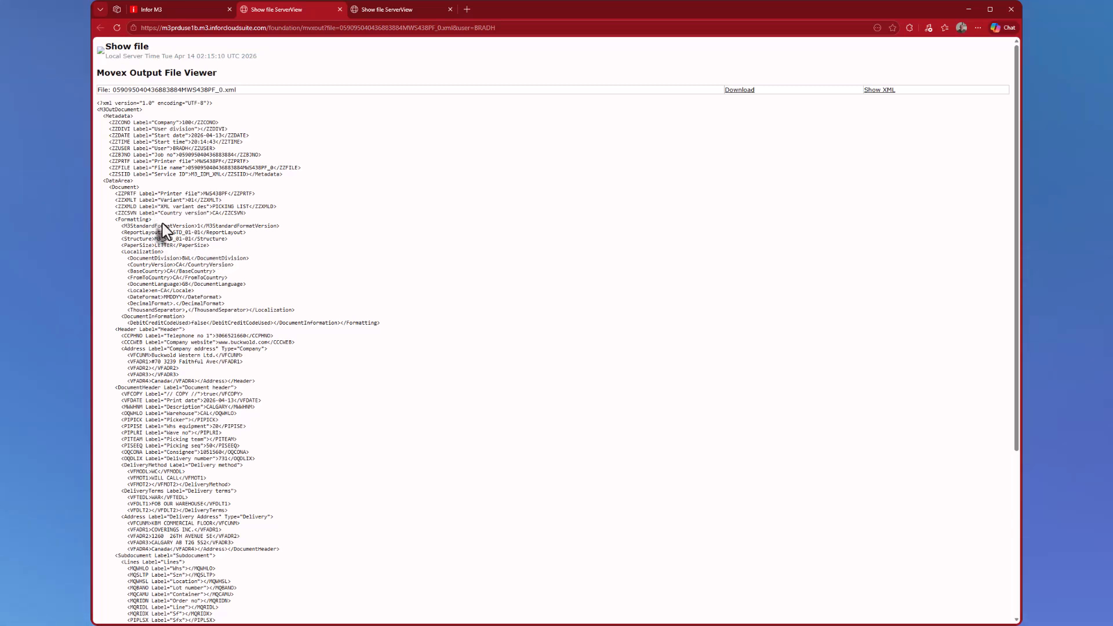
left_click(450, 10)
left_click(340, 9)
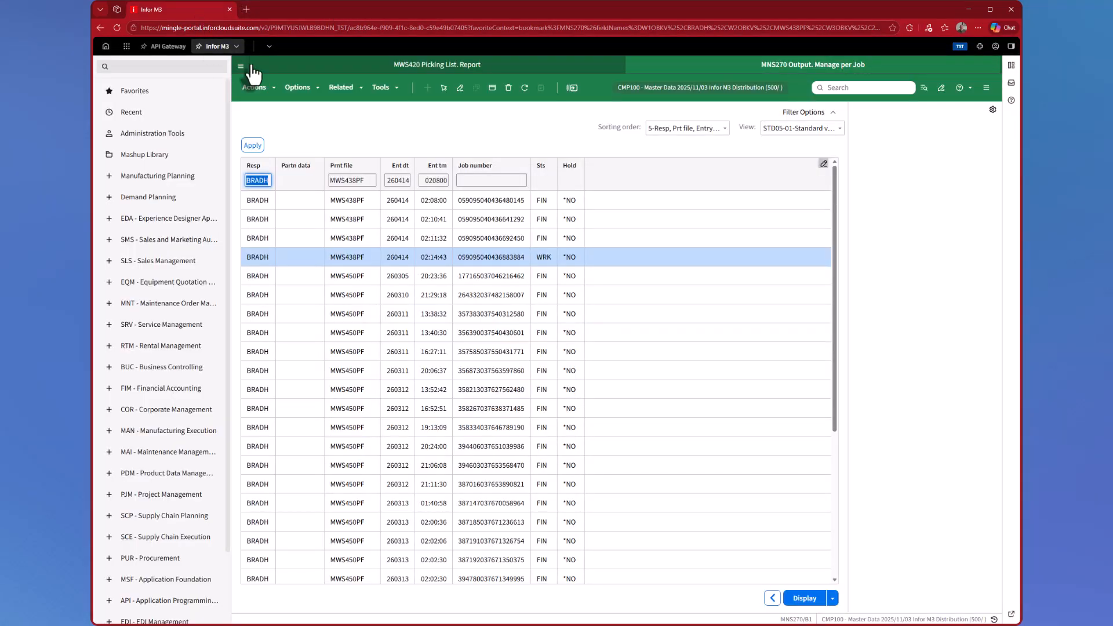
- Start program CMS006 XML Structure and position the list at printer file MWS438PF
left_click(540, 131)
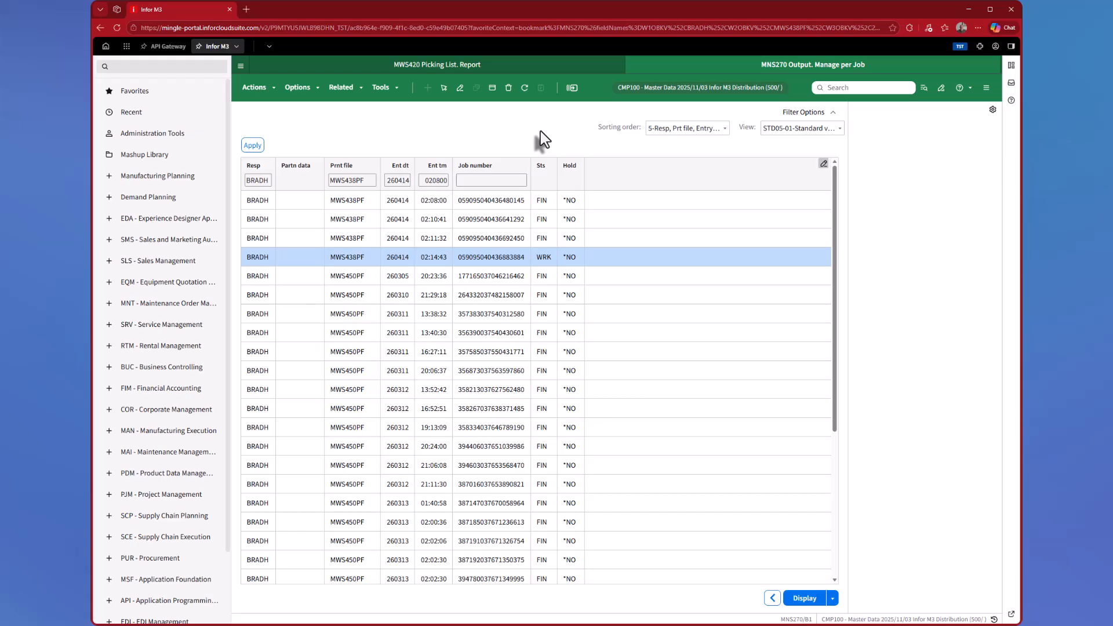
key("ctrl+r")
type("cms00")
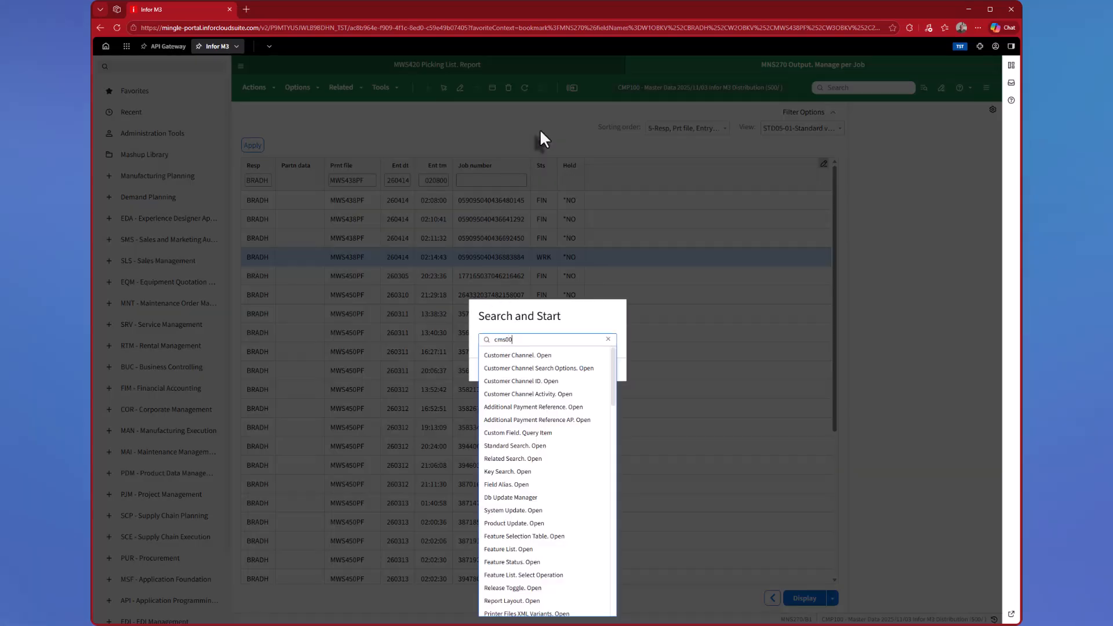
type("6")
key("Return")
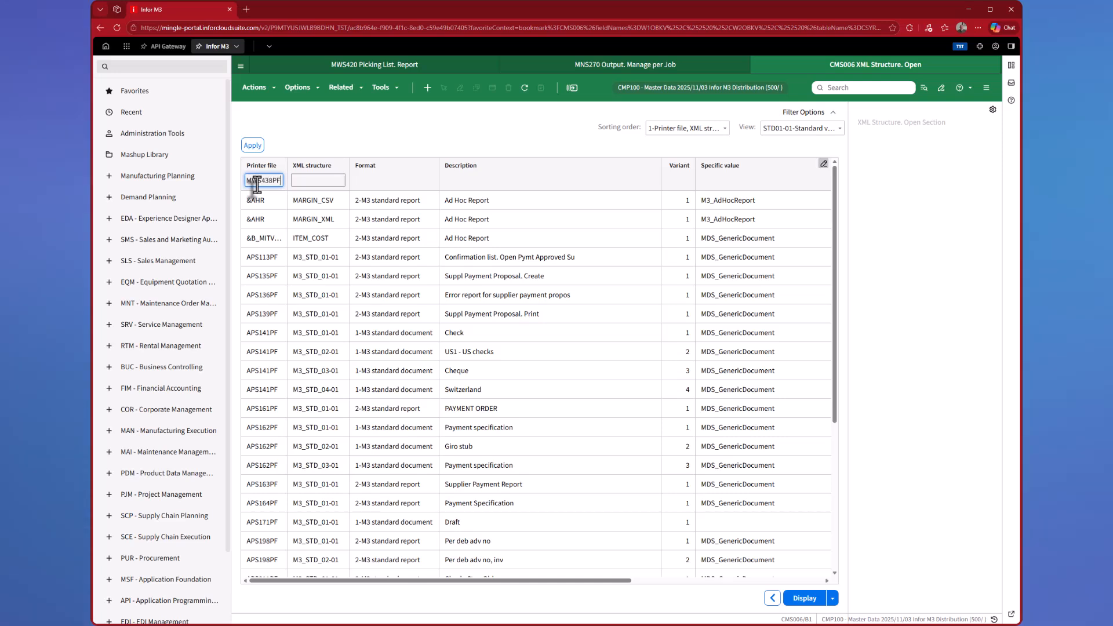
key("Return")
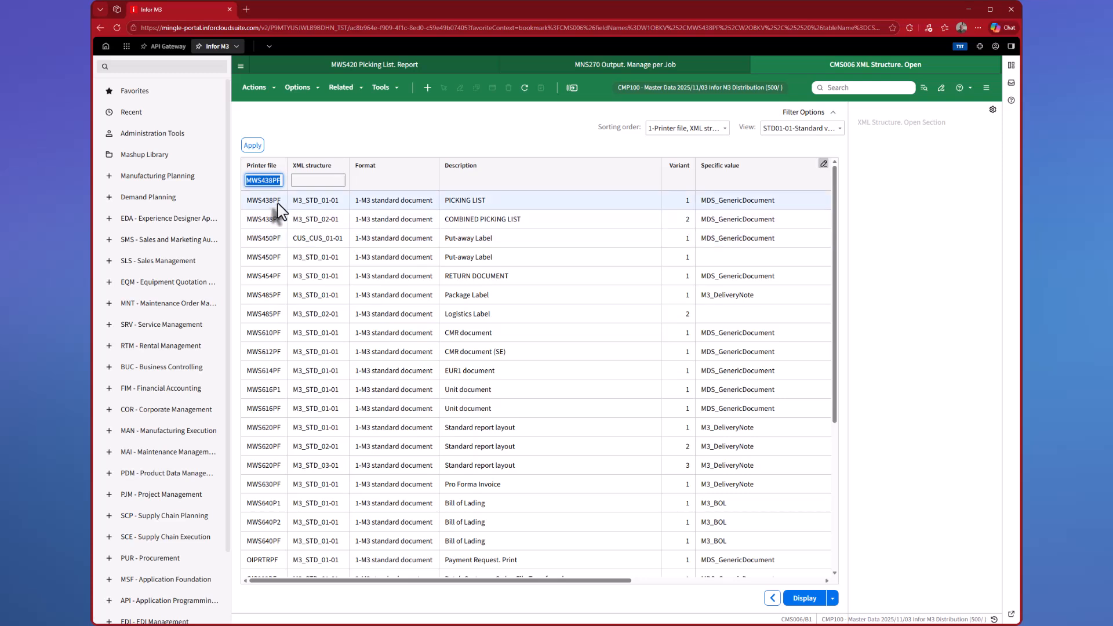
- Copy the MWS438PF picking list XML structure M3_STD_01-01 to a new structure named BWL_01-01
left_click(309, 204)
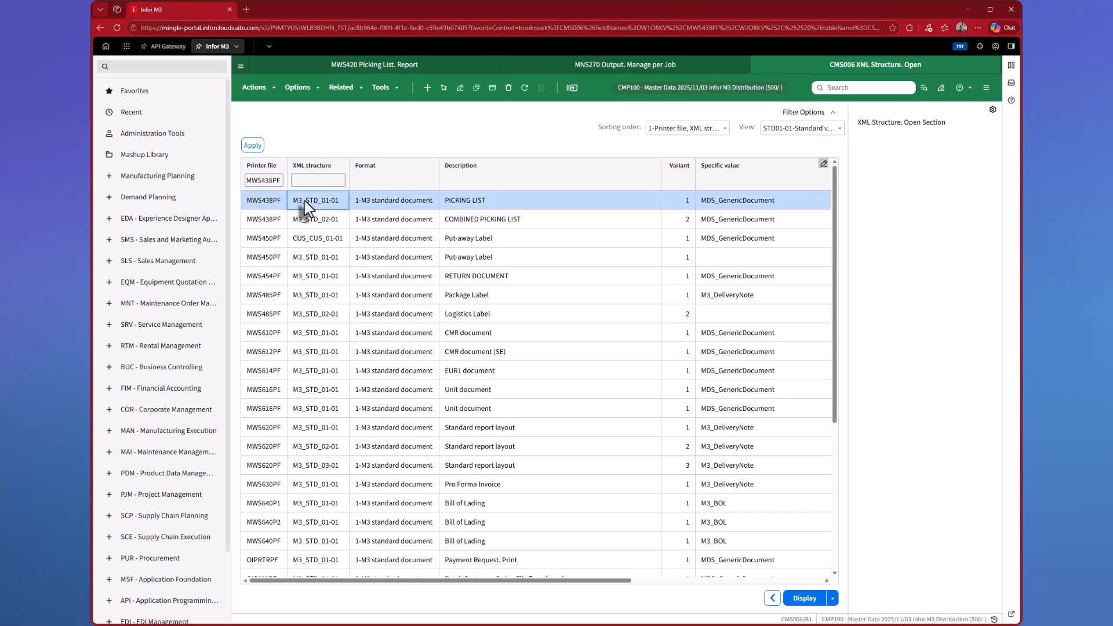
right_click(317, 202)
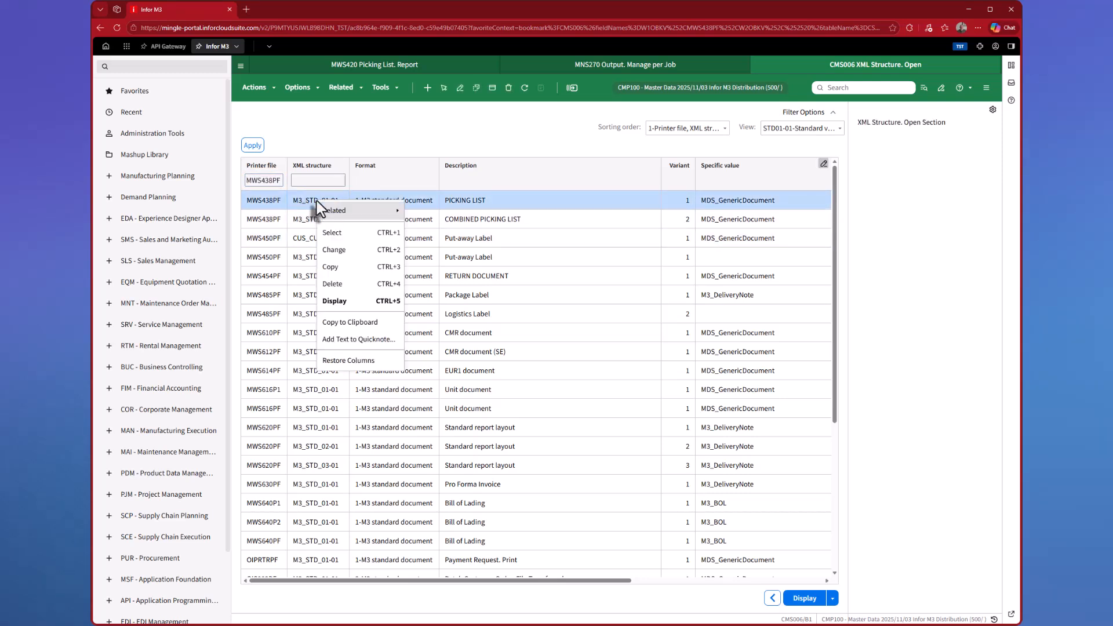
left_click(352, 267)
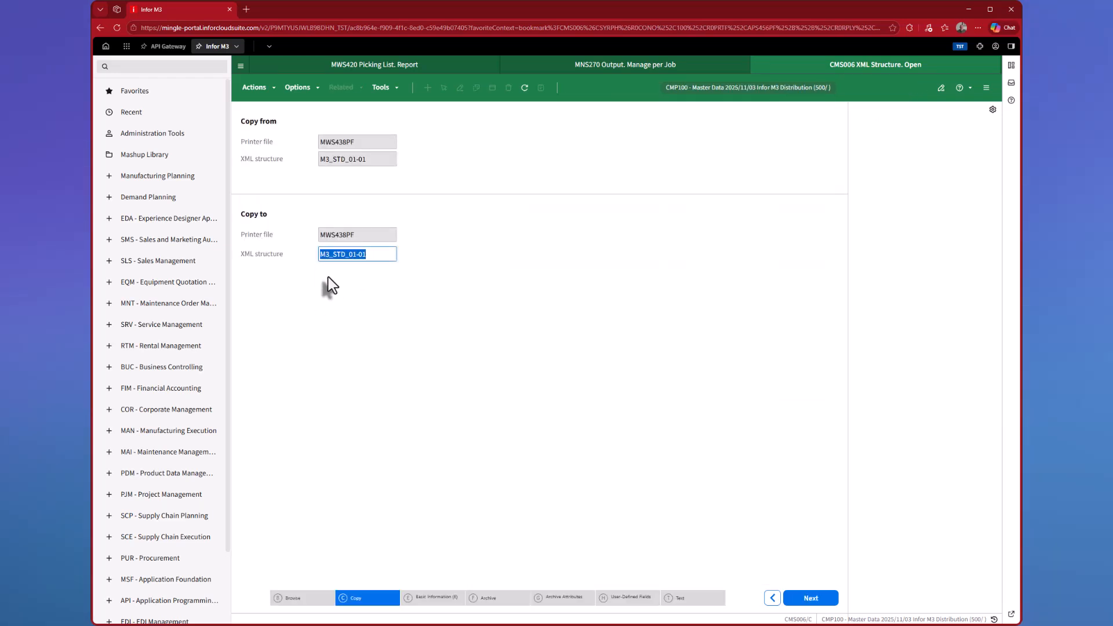
left_click(329, 255)
left_click_drag(344, 256, 314, 261)
type("BWL")
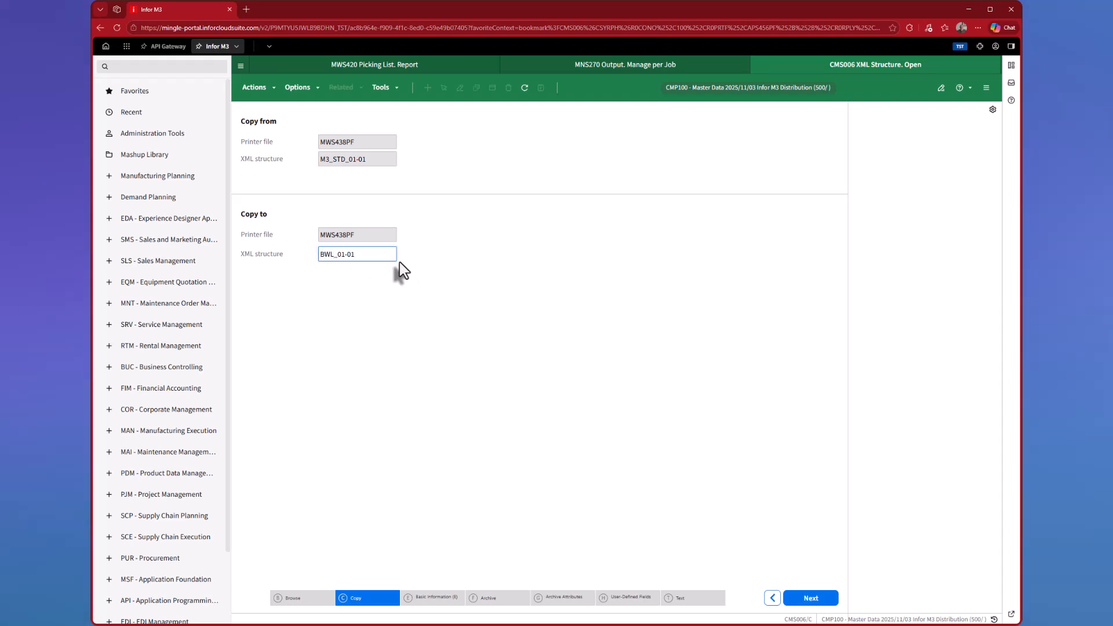
left_click(830, 602)
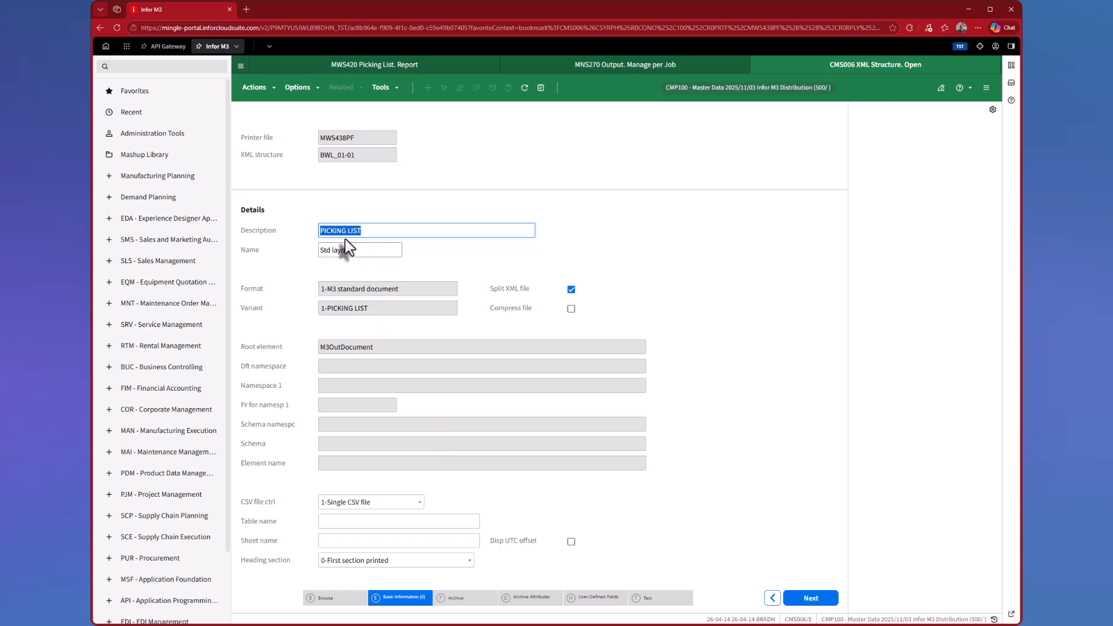
- Set the new structure's description to BWL PICKING LIST, accept the remaining panels unchanged, and refresh the XML structure list
left_click(320, 229)
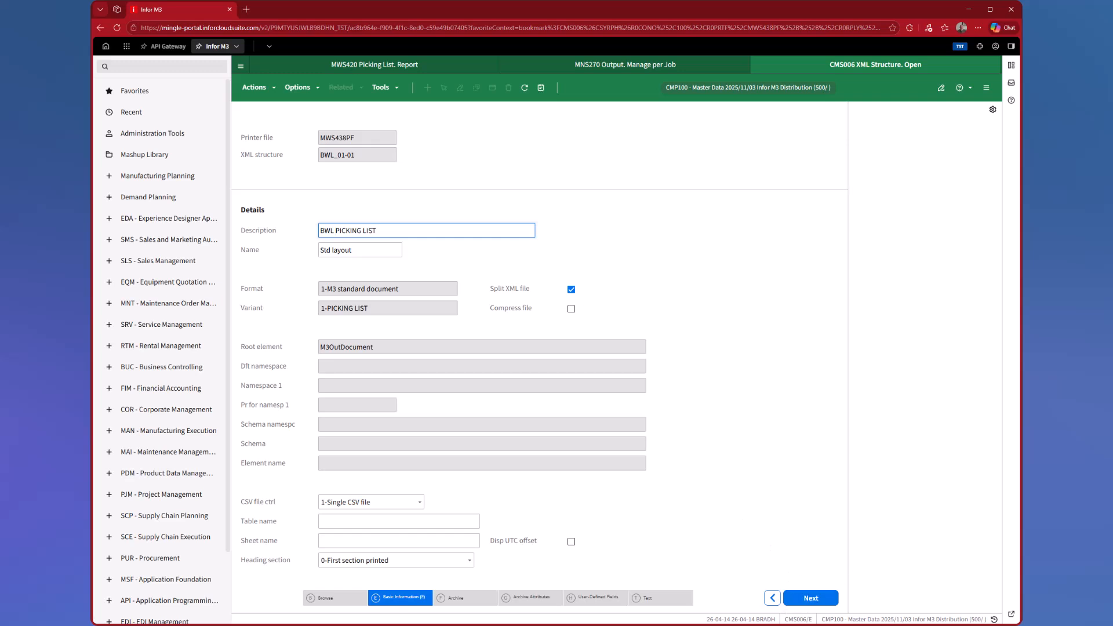
left_click(817, 600)
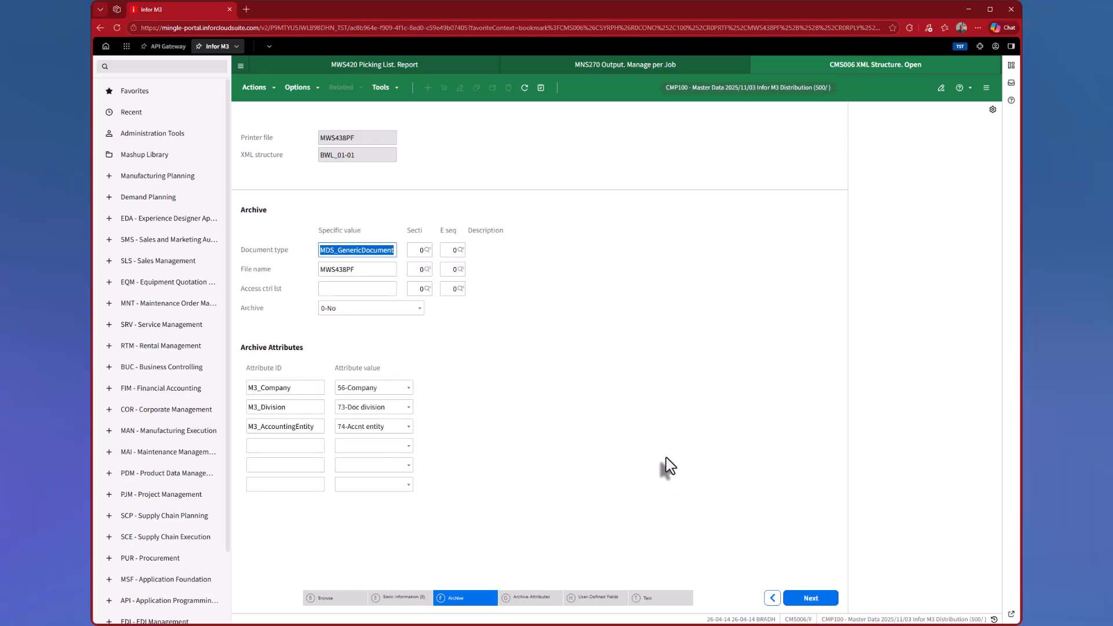
left_click(803, 601)
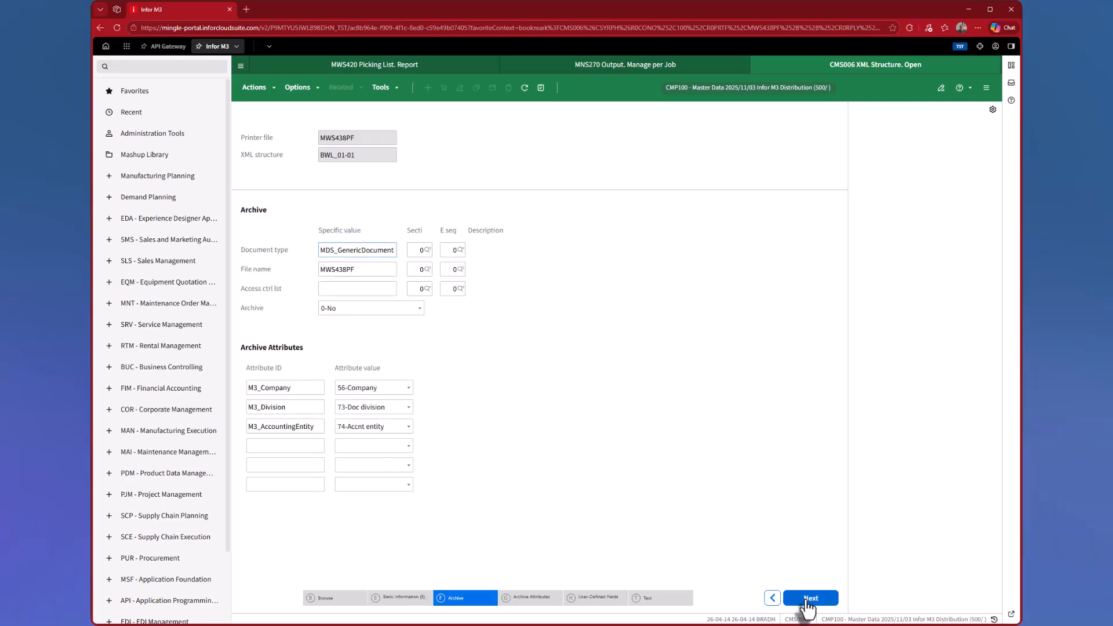
left_click(811, 599)
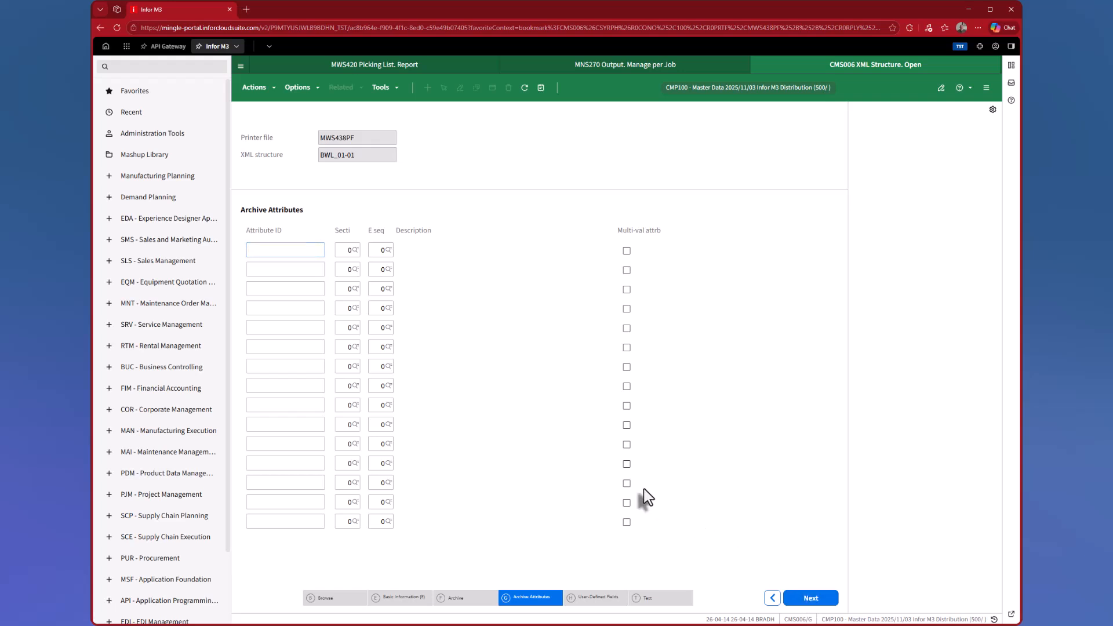
left_click(805, 598)
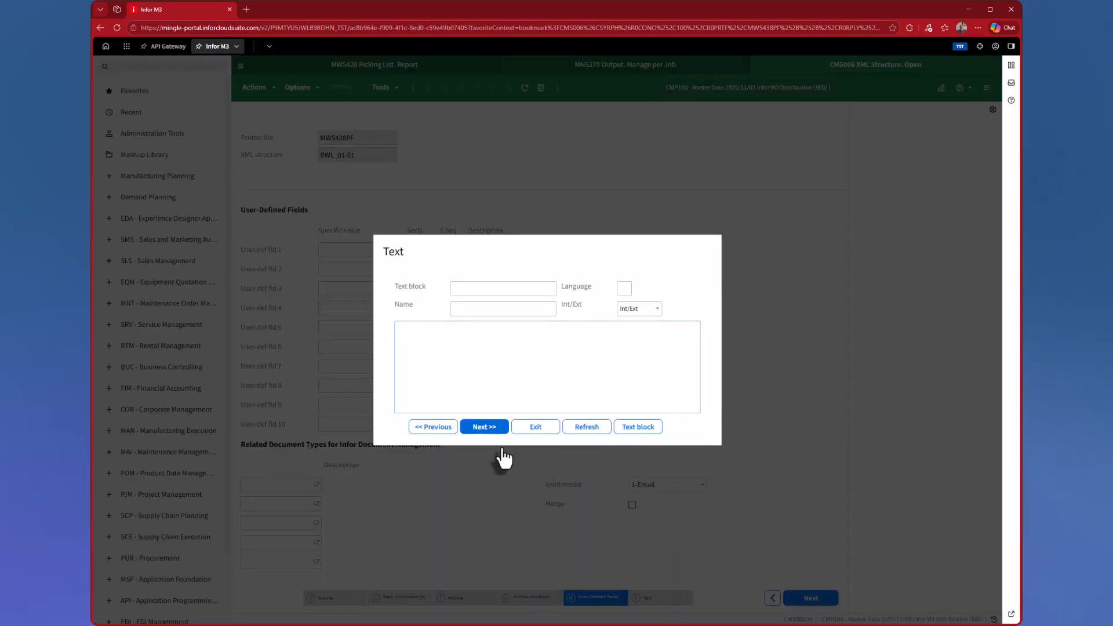
left_click(485, 426)
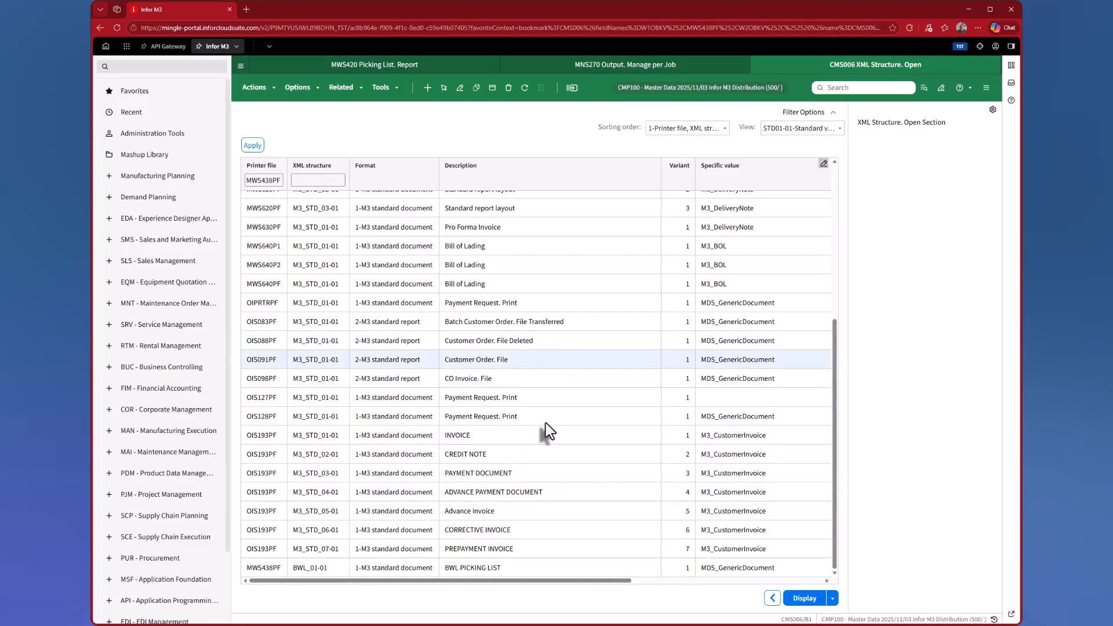
scroll(551, 452, "up", 2)
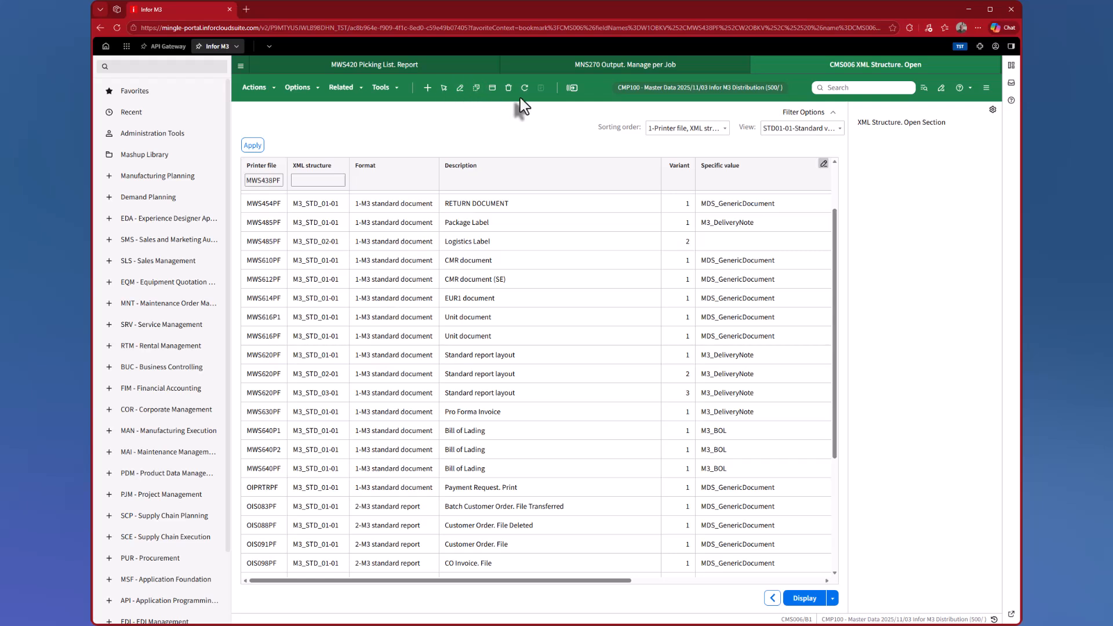
left_click(525, 88)
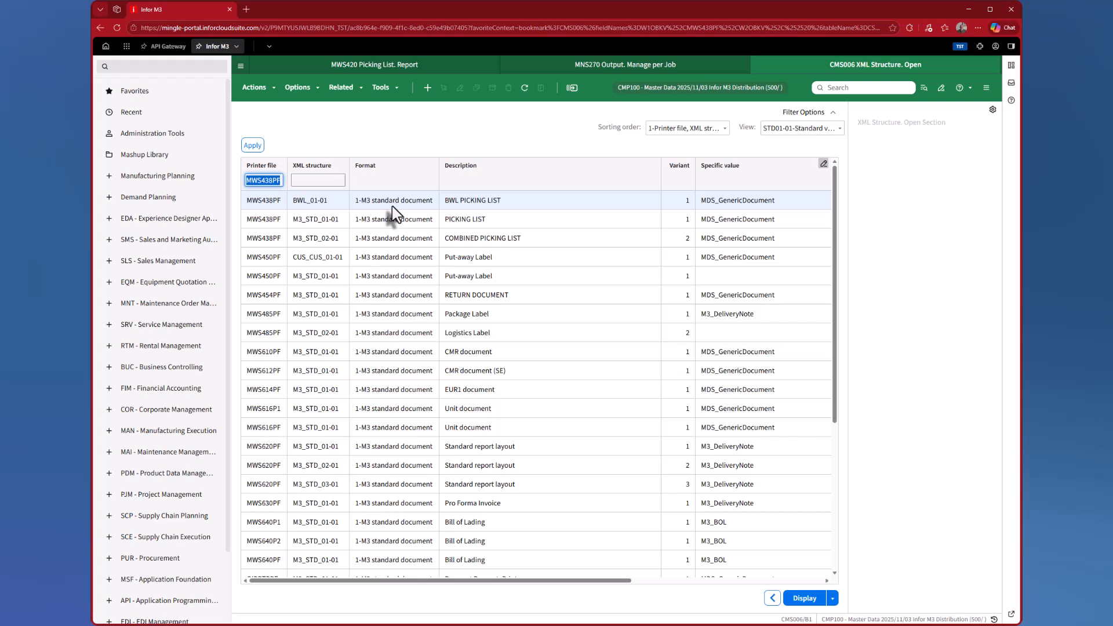
- Revisit the MWS420 picking list for delivery 731, and repeatedly refresh the MNS270 output jobs to look for a new MWS438PF job
left_click(390, 67)
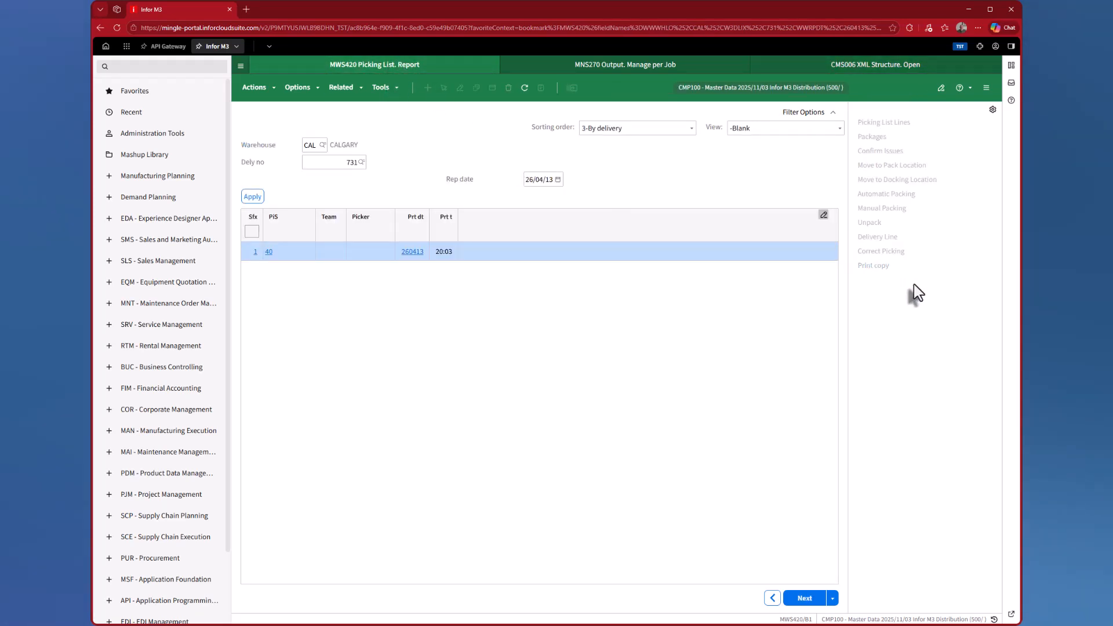
left_click(629, 68)
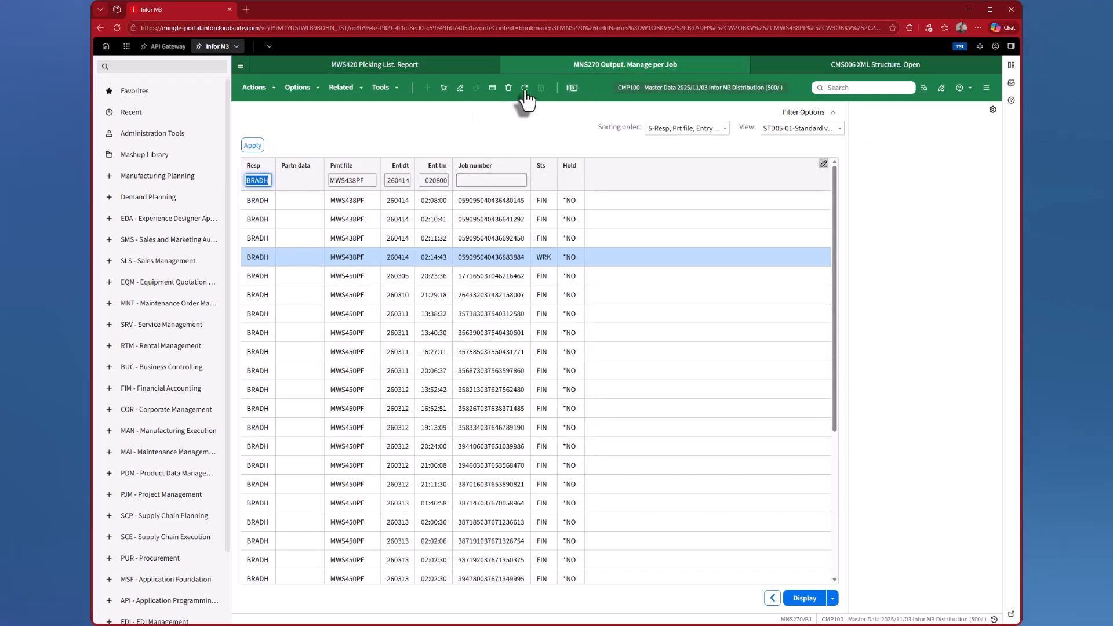
left_click(525, 88)
left_click(525, 89)
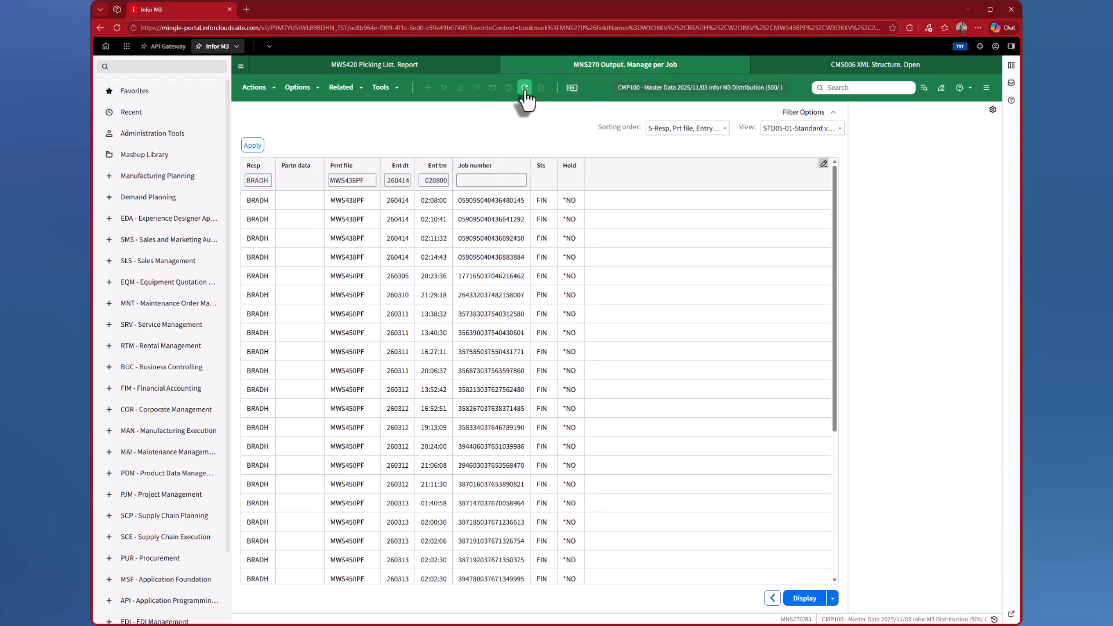
left_click(524, 88)
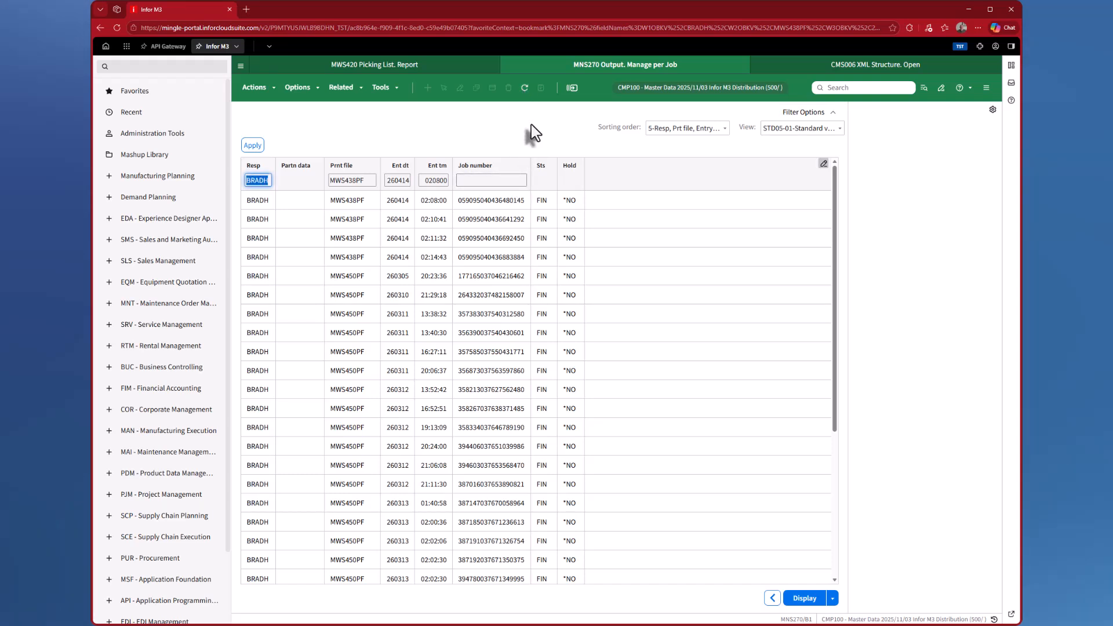
- Refresh the MNS270 output jobs, view the XML file of the MWS438PF job entered at 02:17:04, and return to Infor M3
left_click(525, 88)
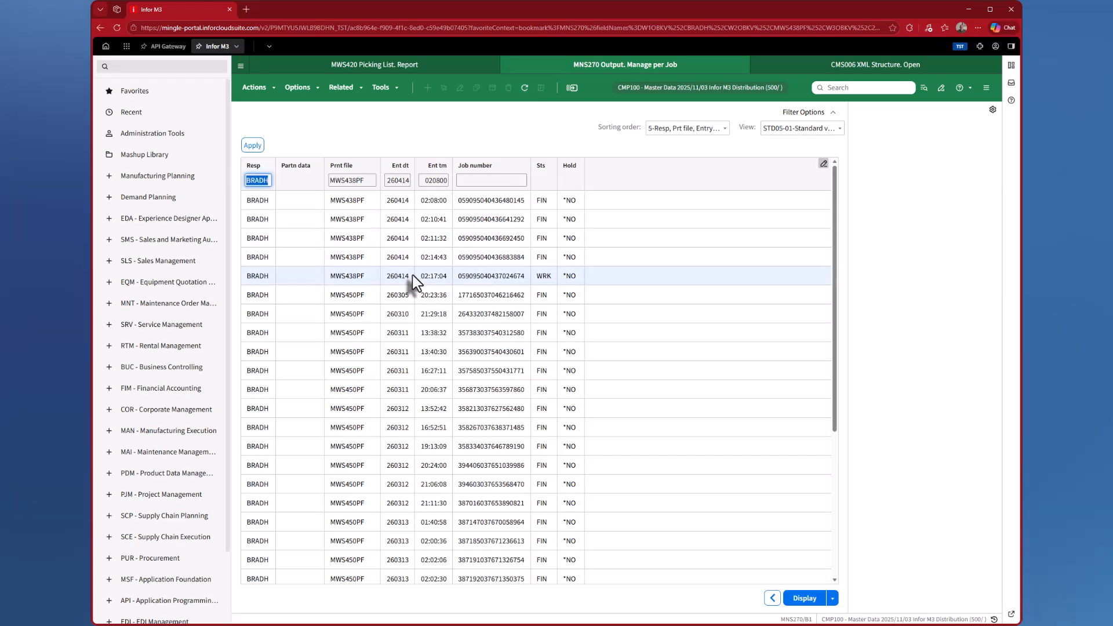
left_click(450, 276)
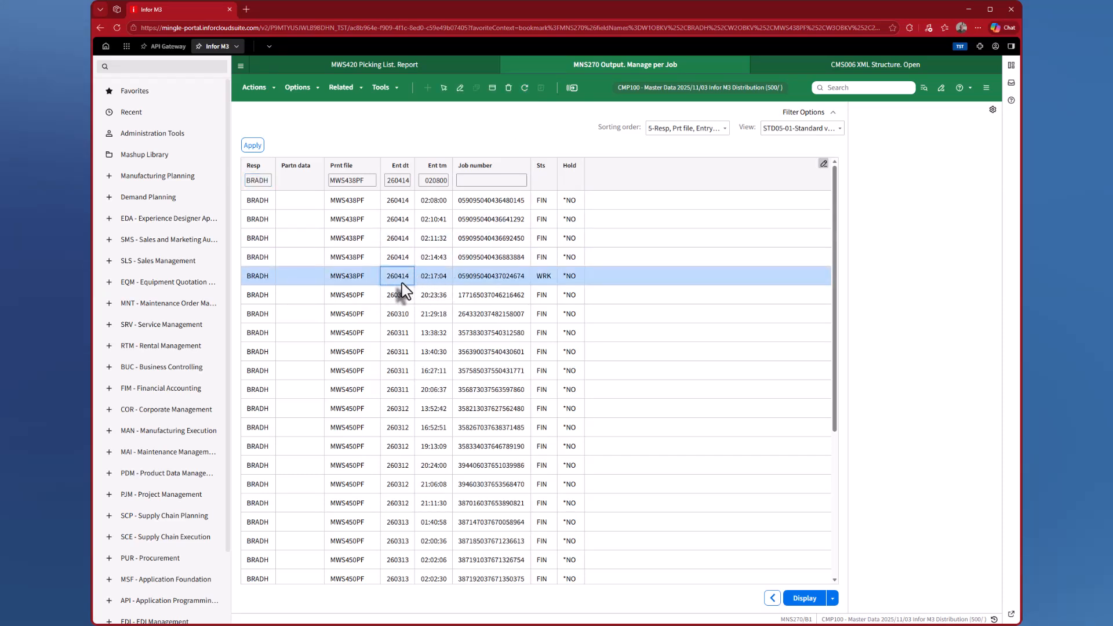
right_click(421, 283)
mouse_move(453, 295)
left_click(545, 308)
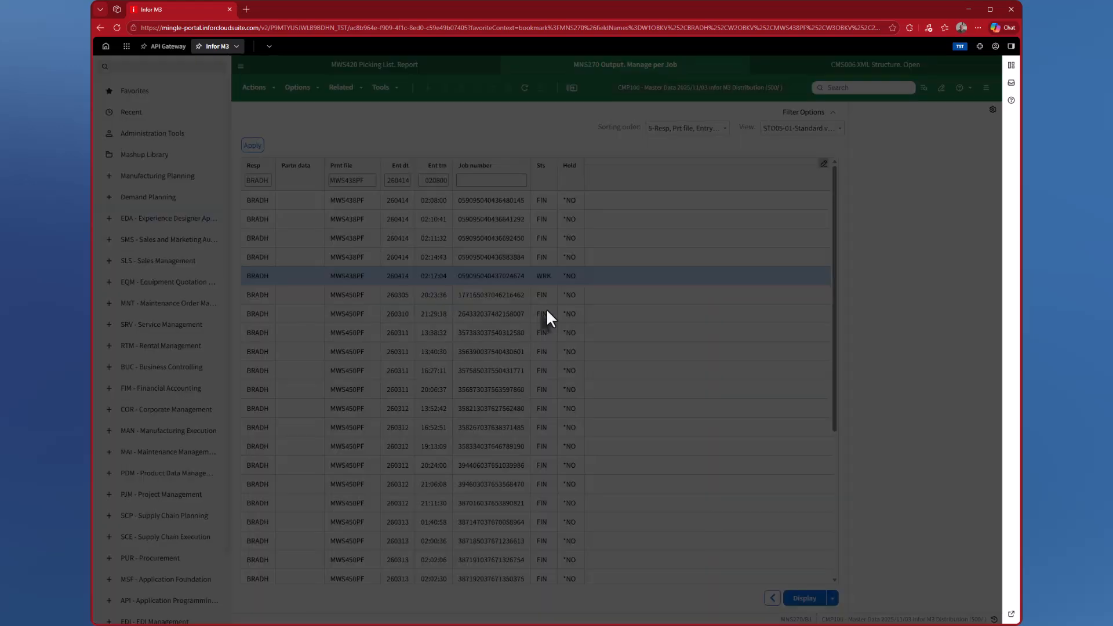
left_click(708, 374)
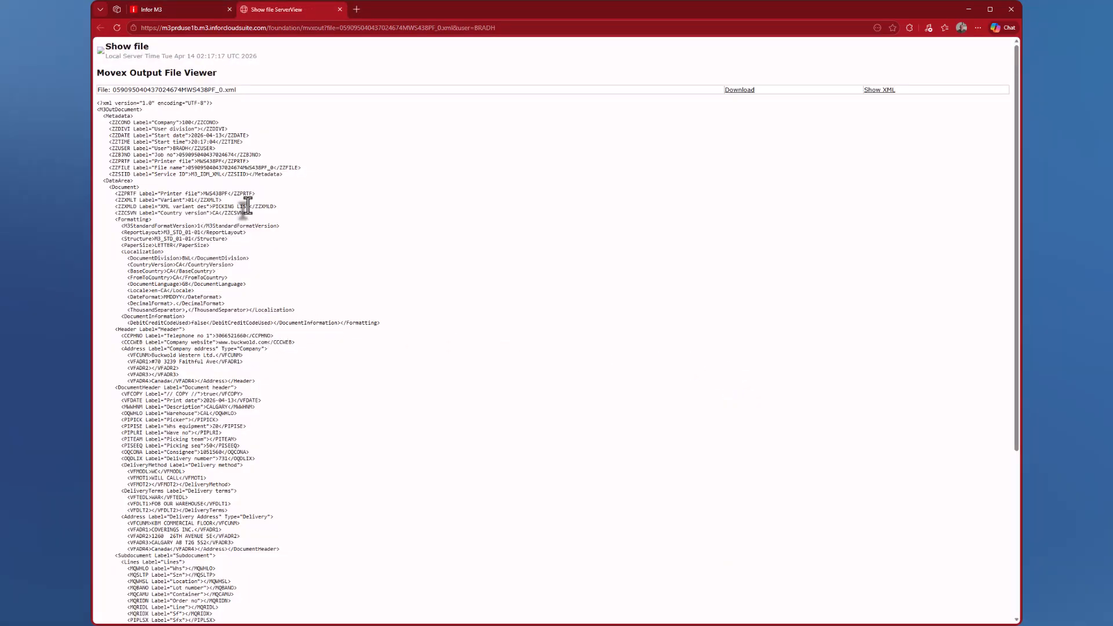
left_click(189, 9)
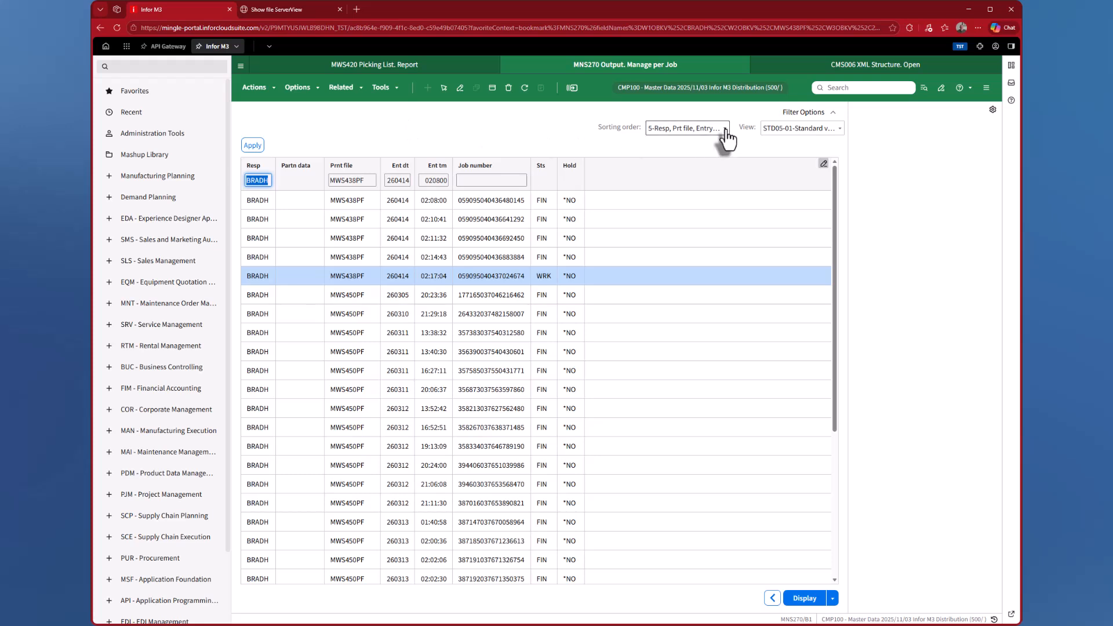
- Return to the CMS006 XML structure list and start program CMS025 Report Layout from there
left_click(864, 67)
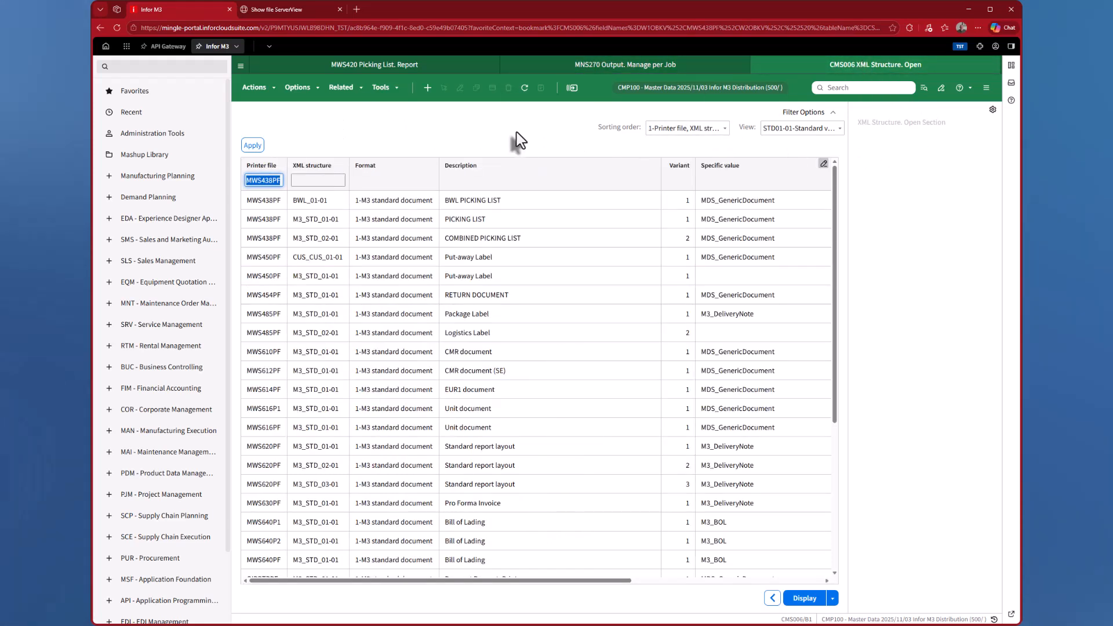
left_click(896, 219)
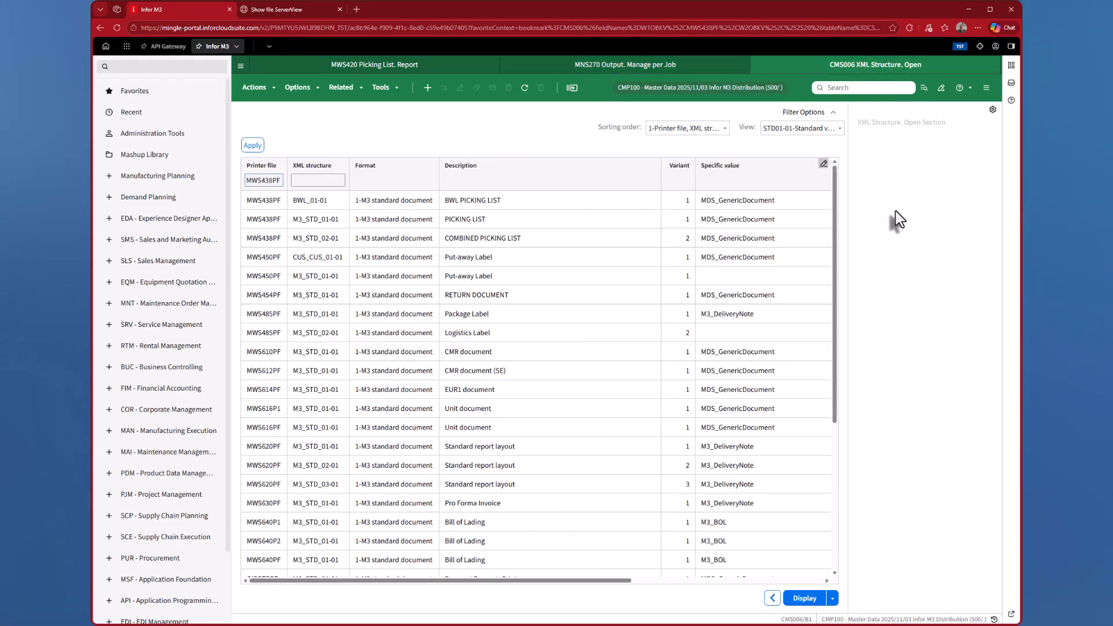
key("ctrl+r")
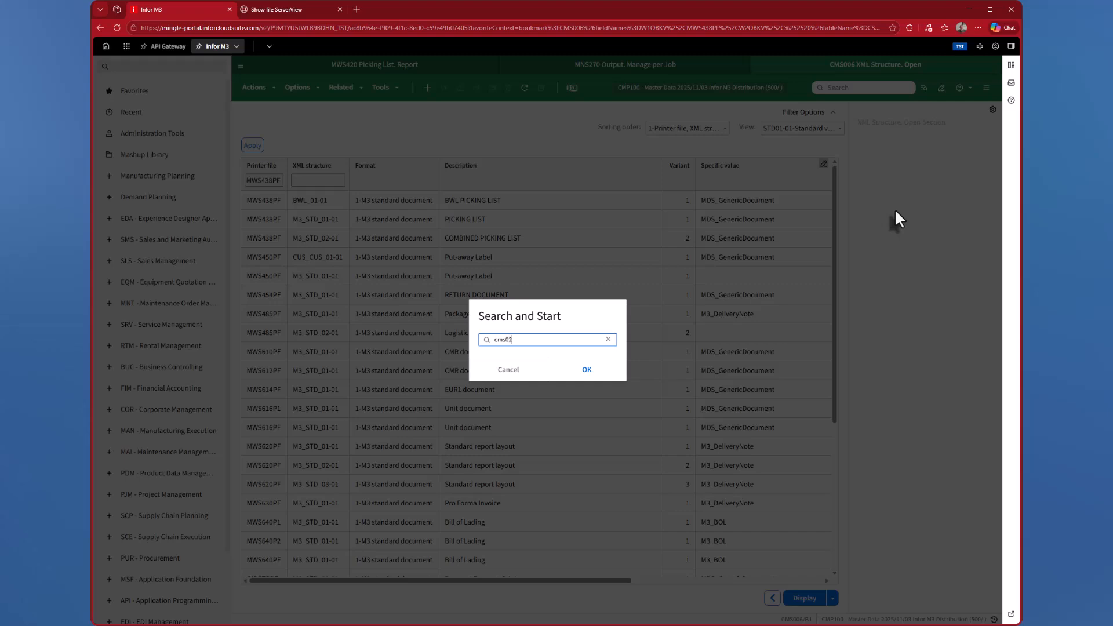
type("cms025")
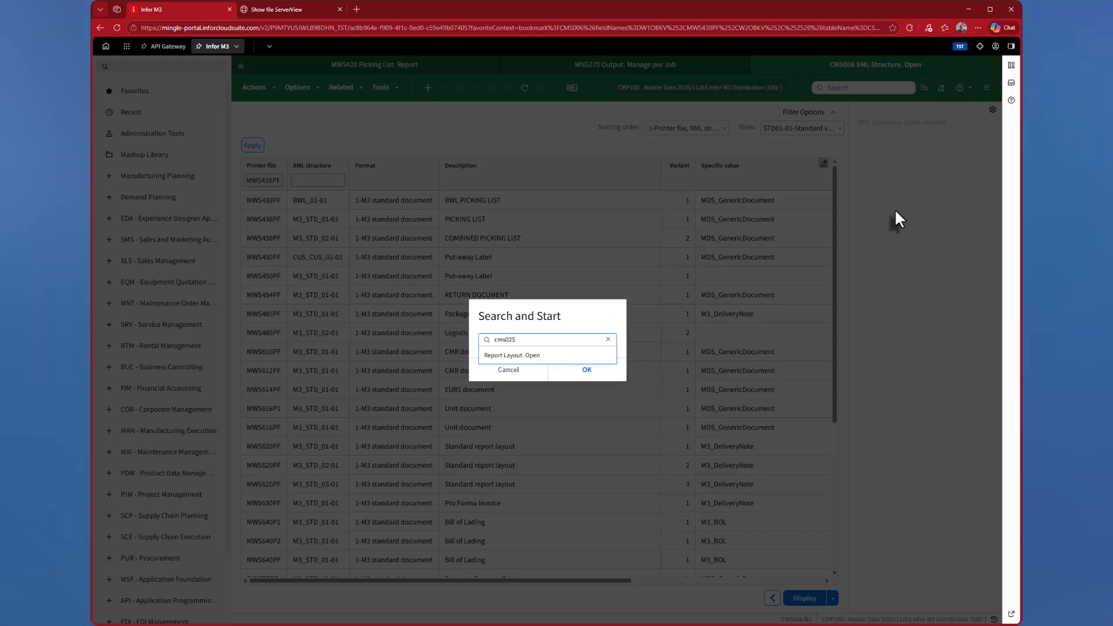
key("Return")
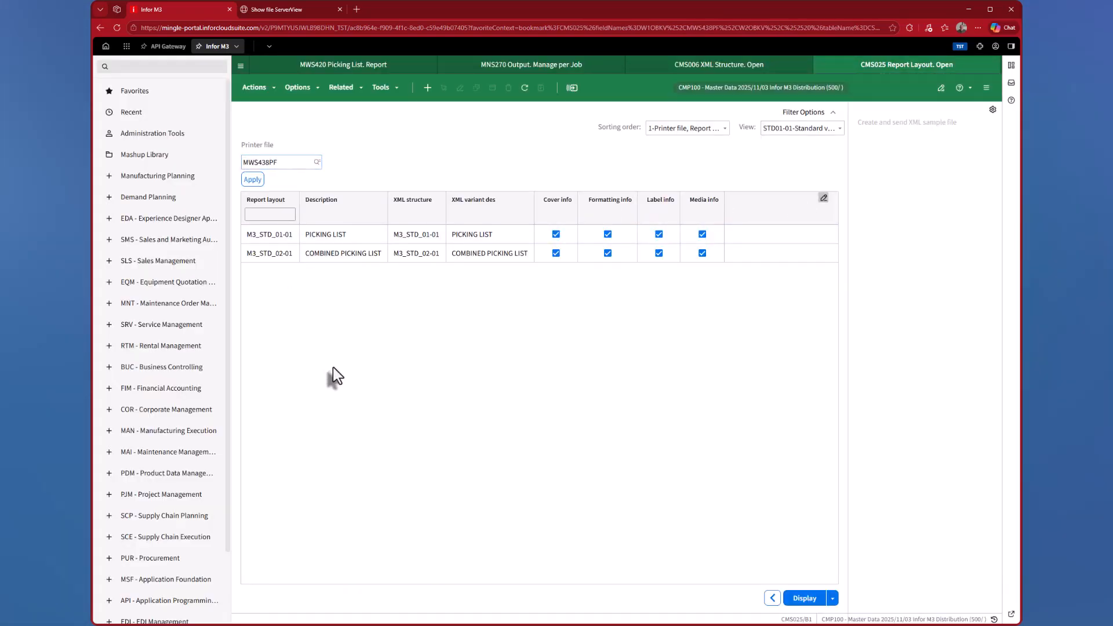
- Copy the MWS438PF report layout M3_STD_01-01 to a new report layout named BWL_01-01
left_click(268, 240)
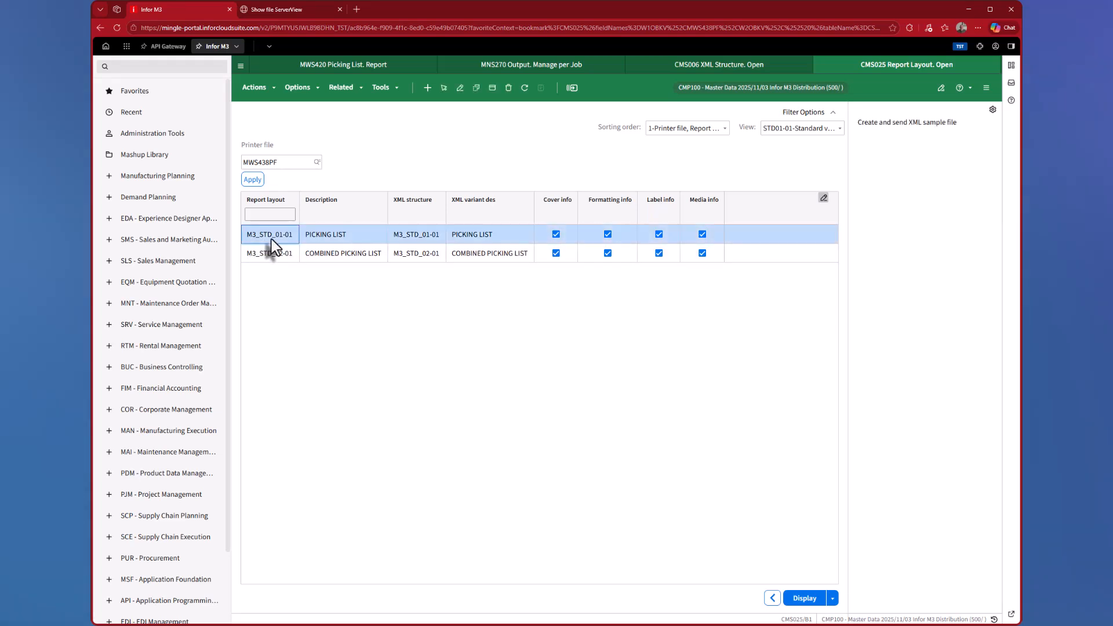
right_click(271, 240)
left_click(339, 306)
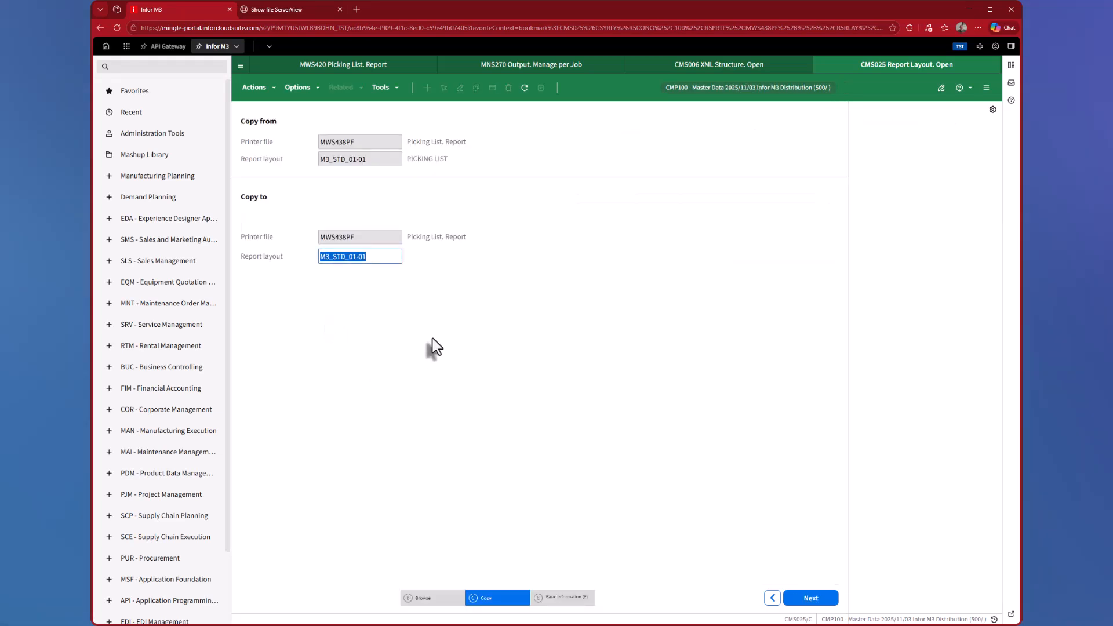
left_click(343, 259)
double_click(343, 258)
left_click(338, 259)
left_click_drag(344, 259, 313, 264)
left_click(809, 598)
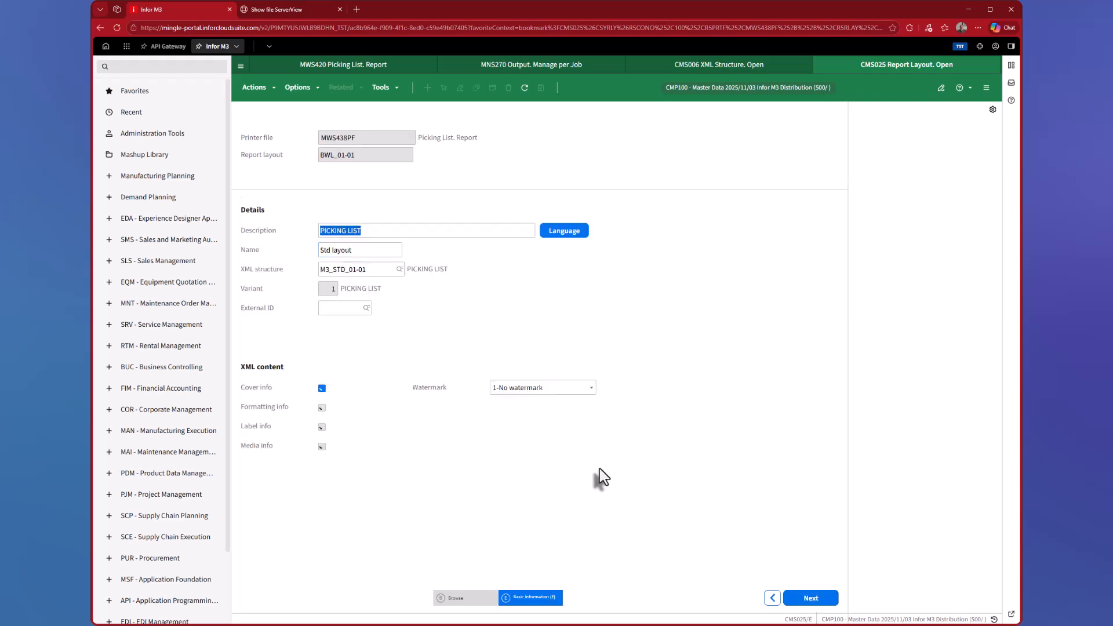
- Set the new layout's description to BWL PICKING LIST and its XML structure to BWL_01-01, save it, and refresh the layout list
left_click(371, 230)
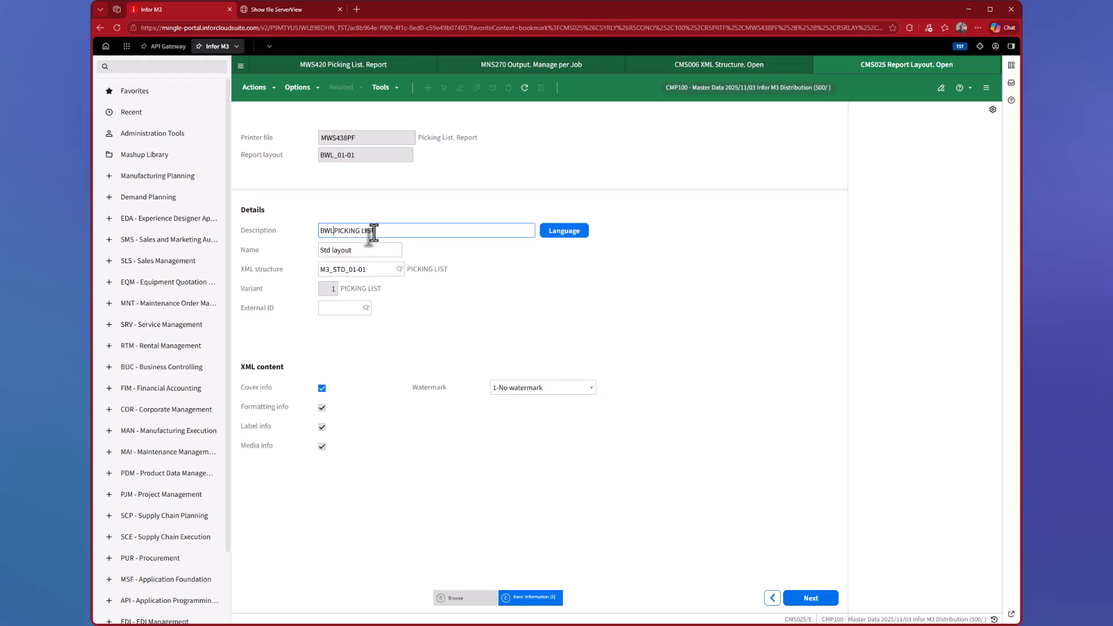
left_click(341, 271)
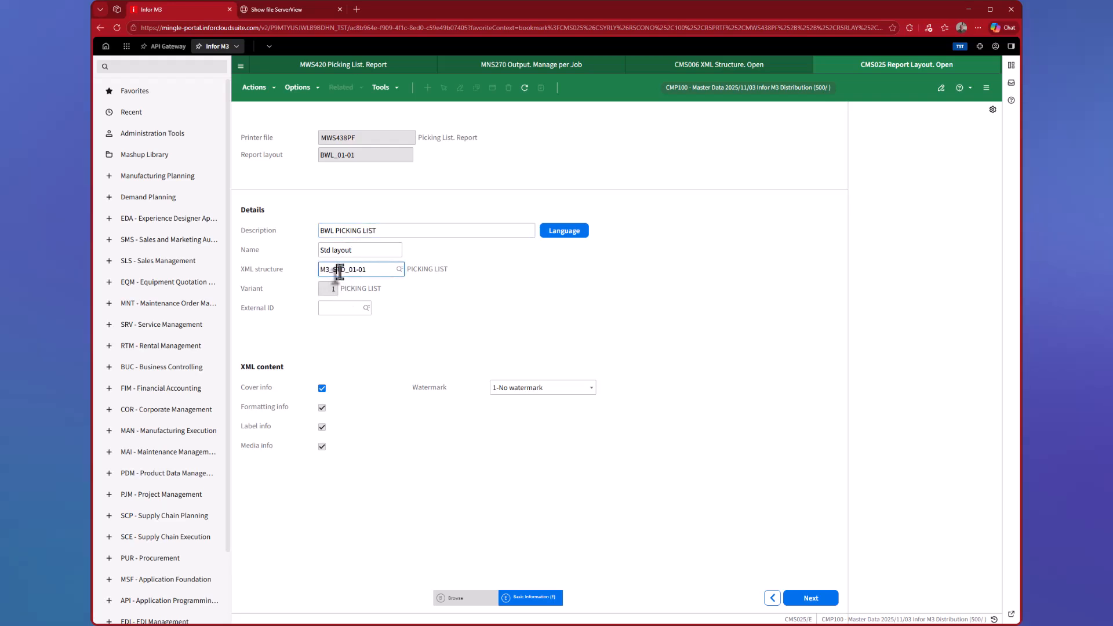
left_click_drag(343, 269, 315, 272)
left_click(400, 270)
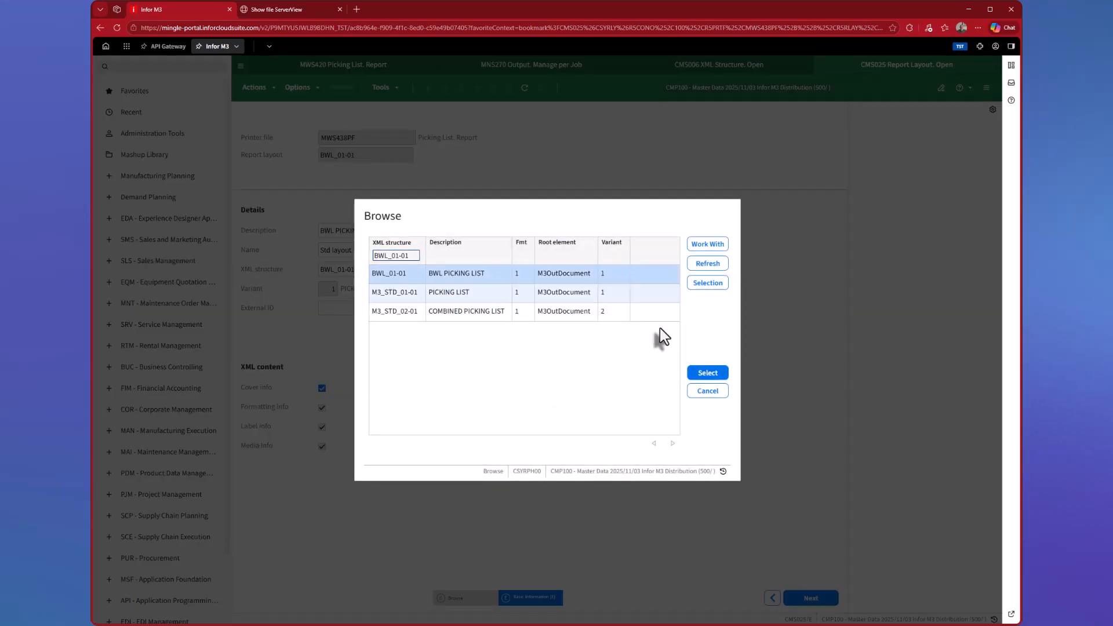
left_click(716, 376)
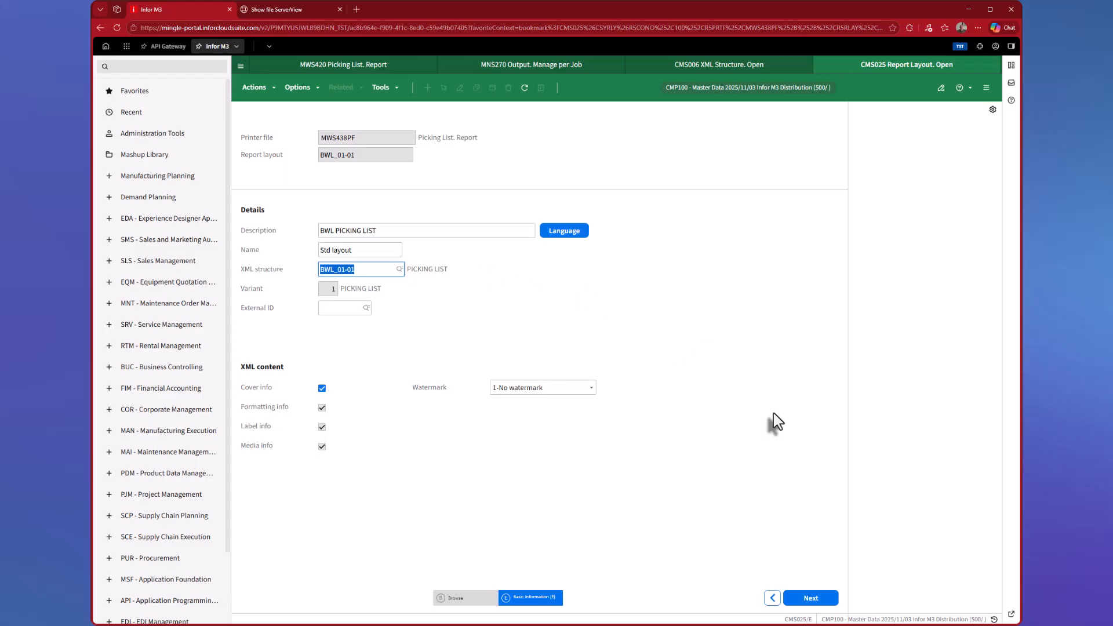
left_click(811, 598)
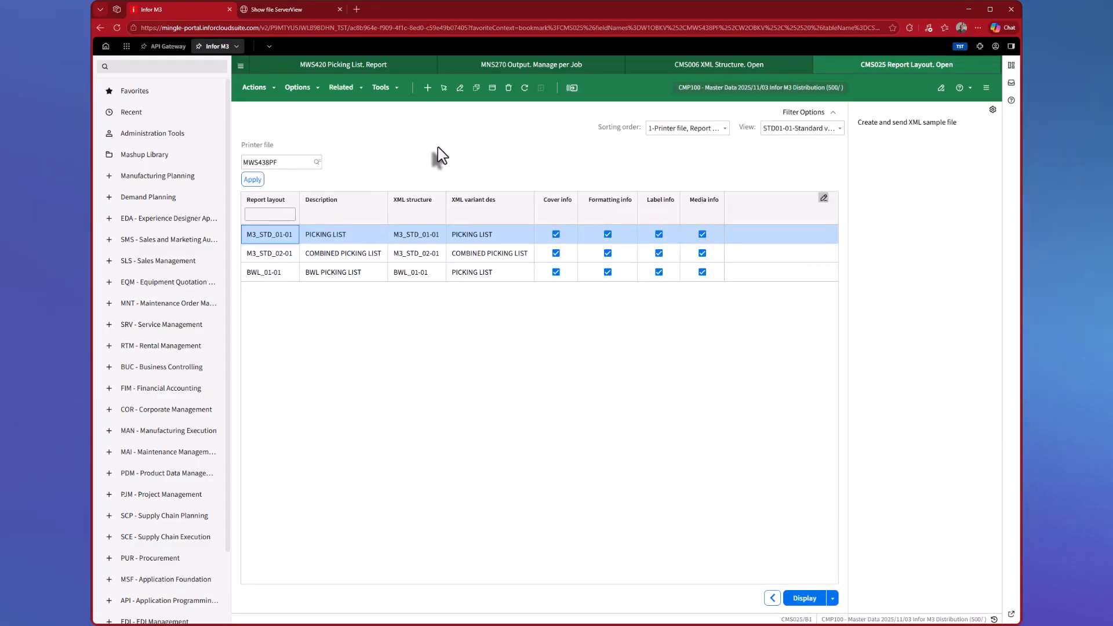
left_click(524, 88)
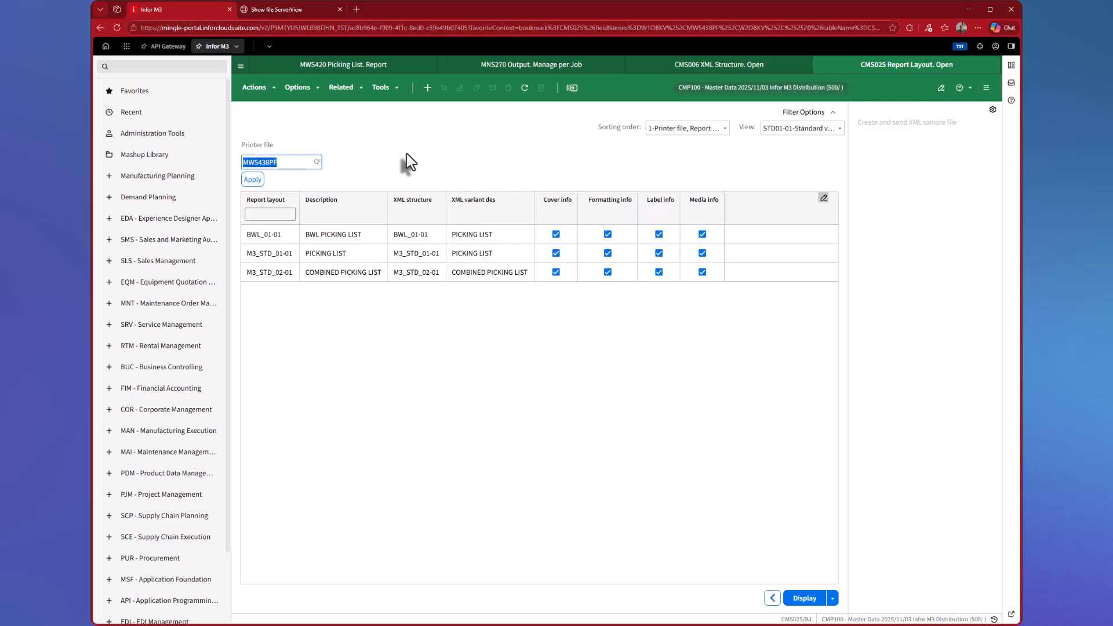
- Start program MNS210 Report Layout Selection and position the list at printer file MWS438PF
key("ctrl+r")
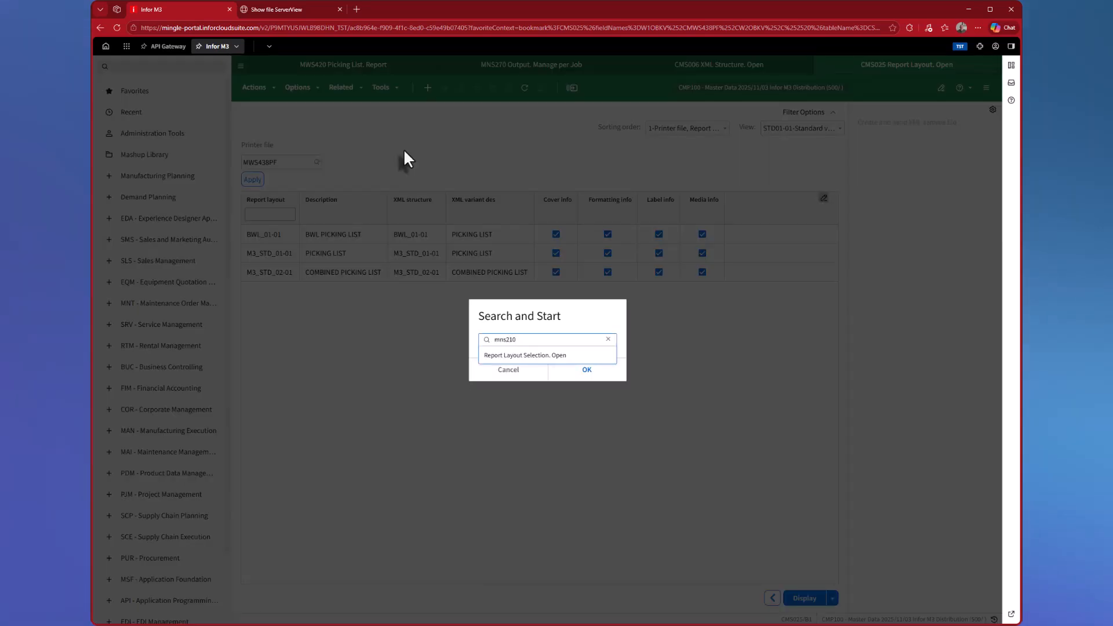
key("Return")
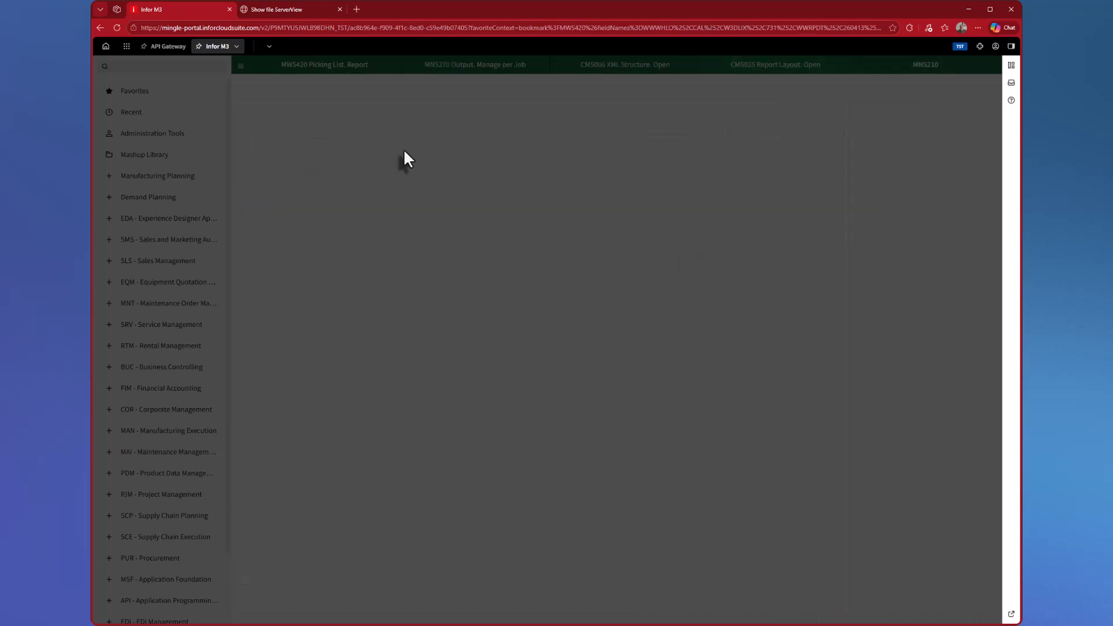
left_click(332, 180)
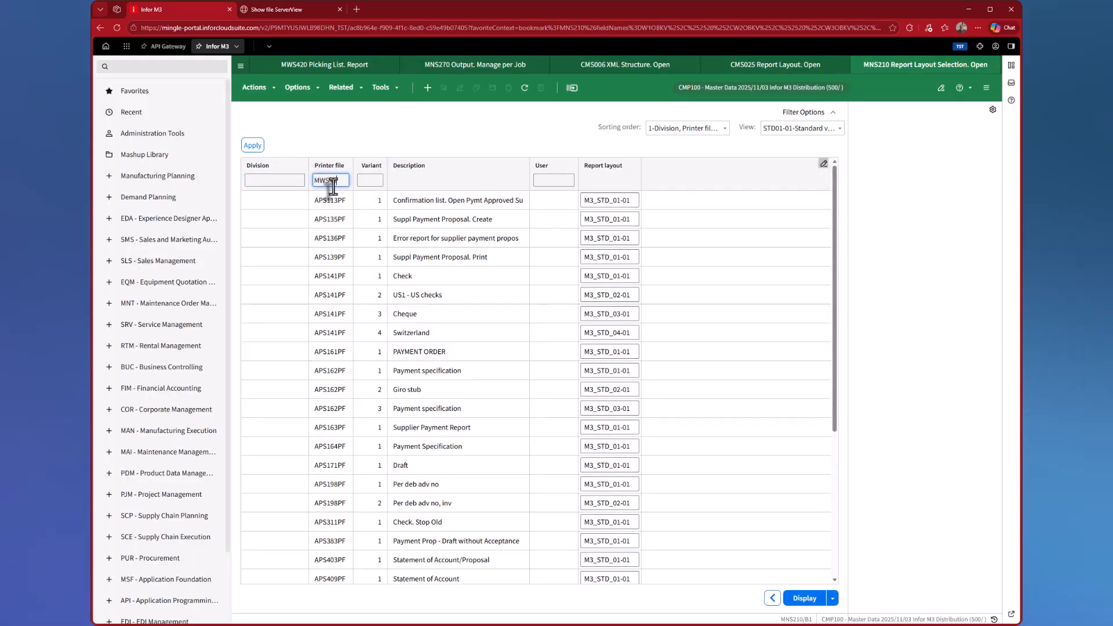
key("Return")
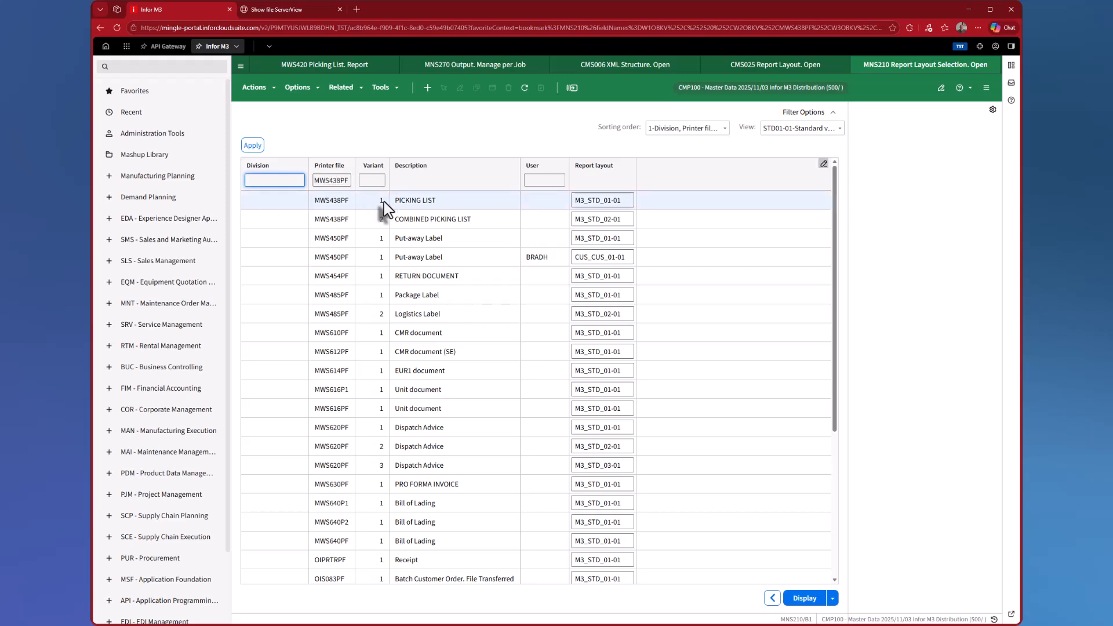
- Assign report layout BWL_01-01 to MWS438PF variant 1, PICKING LIST, and close the MNS210 and CMS025 programs
left_click(419, 200)
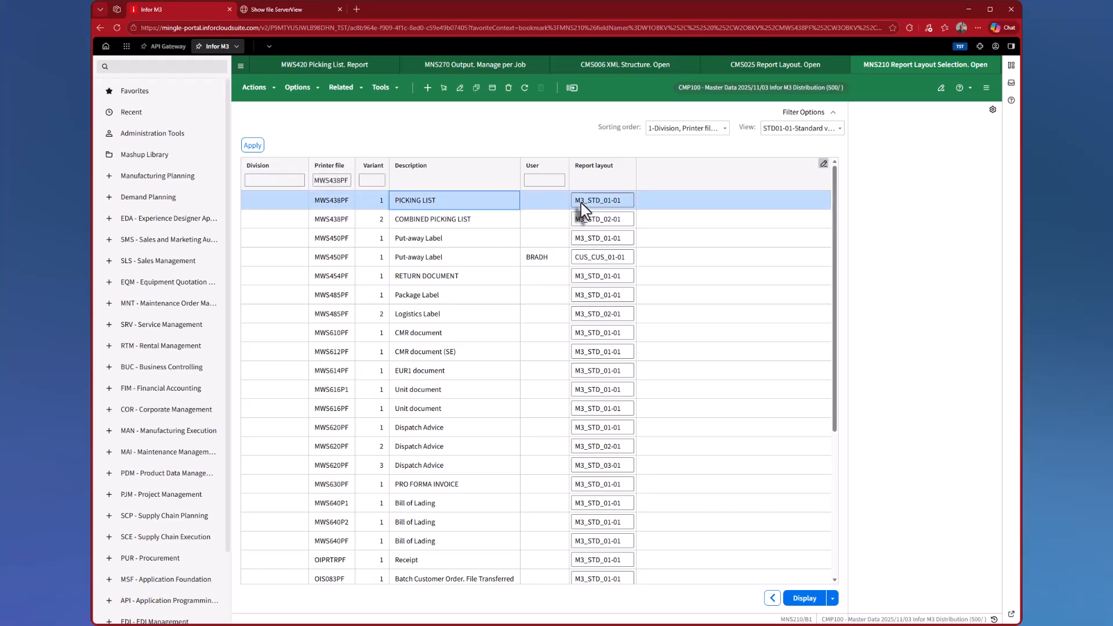
left_click(602, 206)
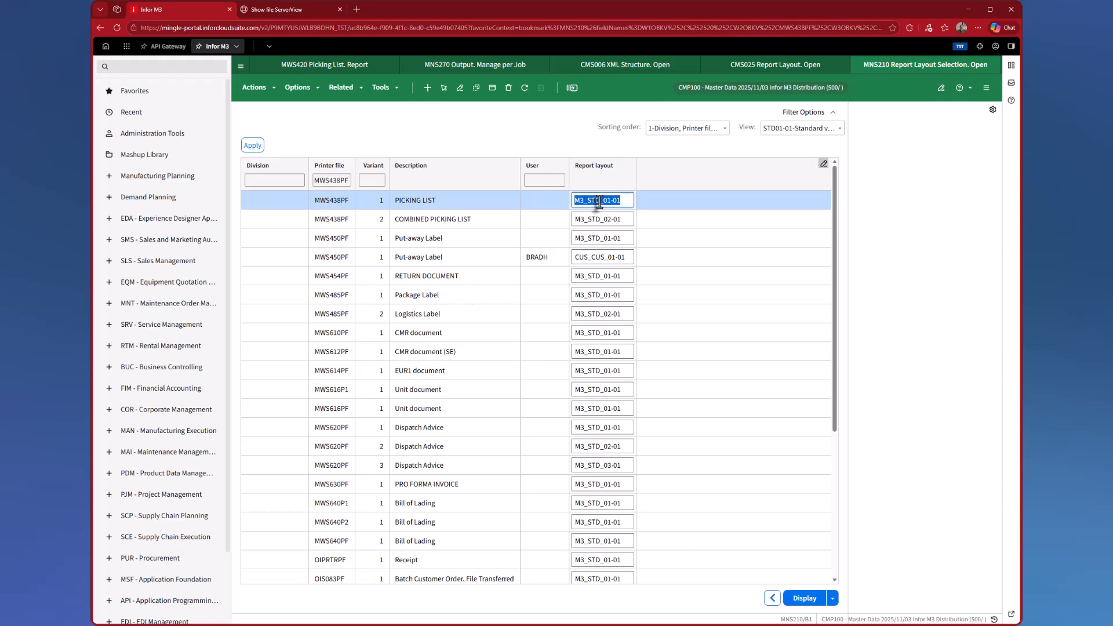
left_click_drag(601, 200, 574, 201)
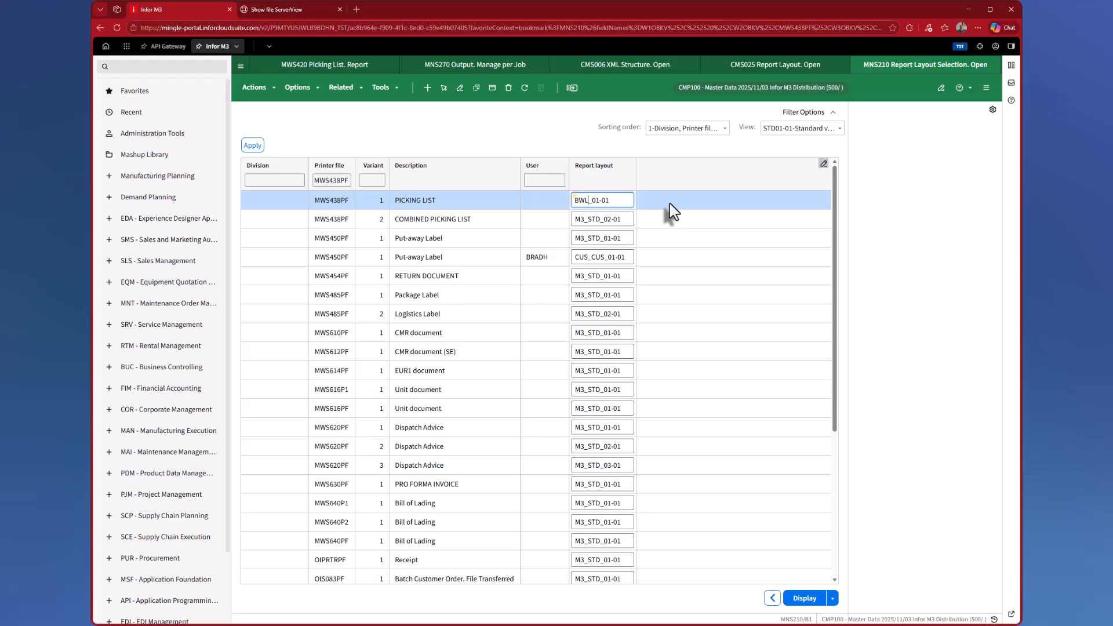
key("ctrl+a")
left_click(993, 65)
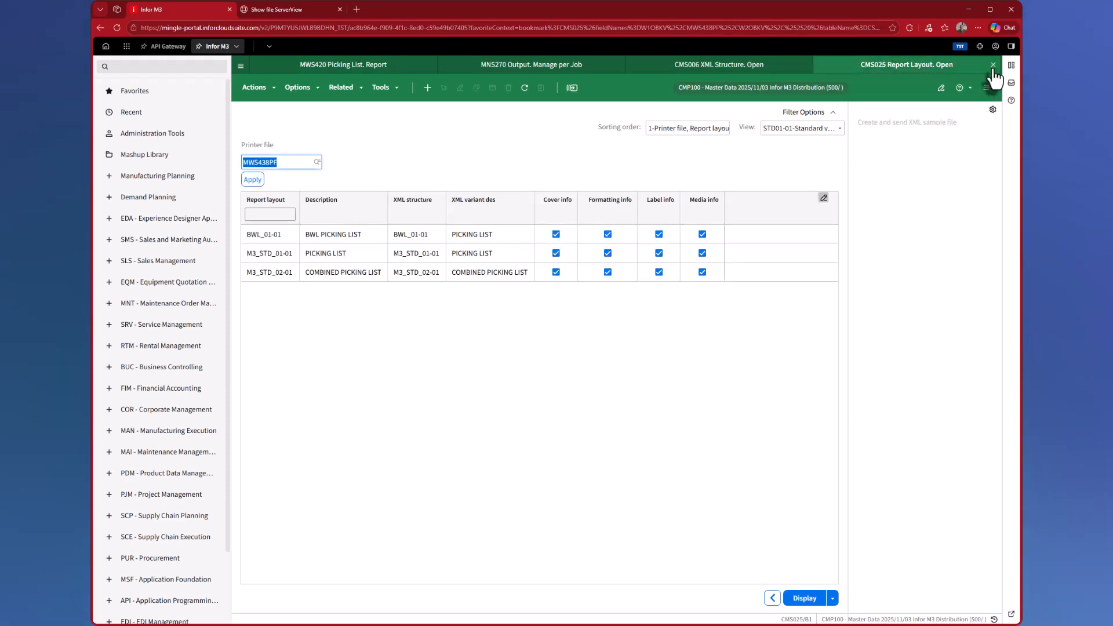
left_click(993, 65)
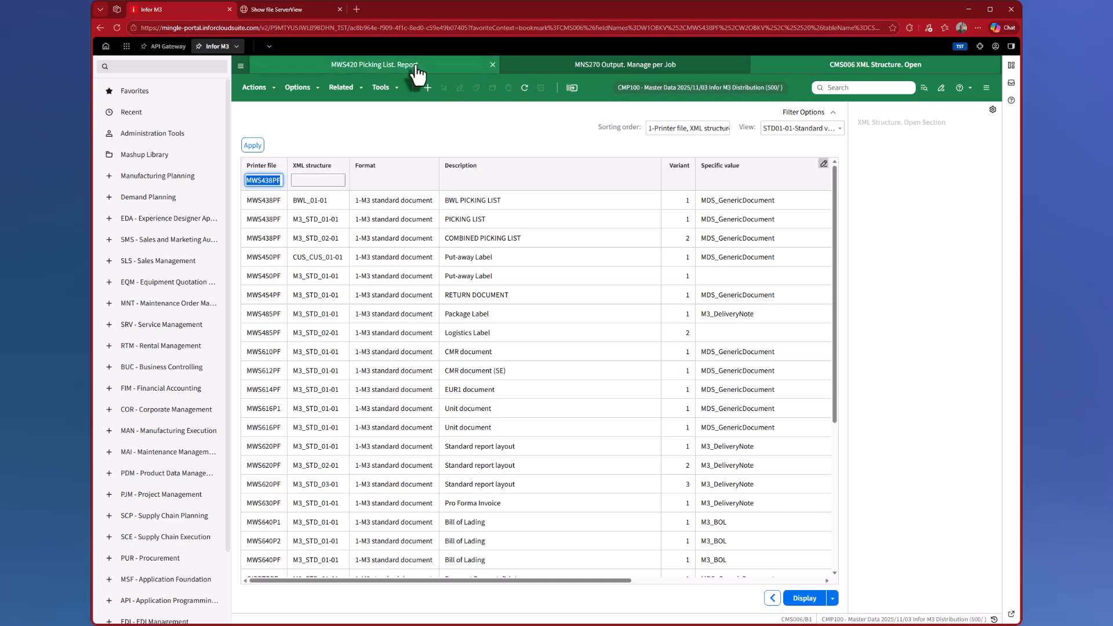
- Print a copy of the MWS420 picking list for delivery 731 and refresh the MNS270 output jobs
left_click(395, 68)
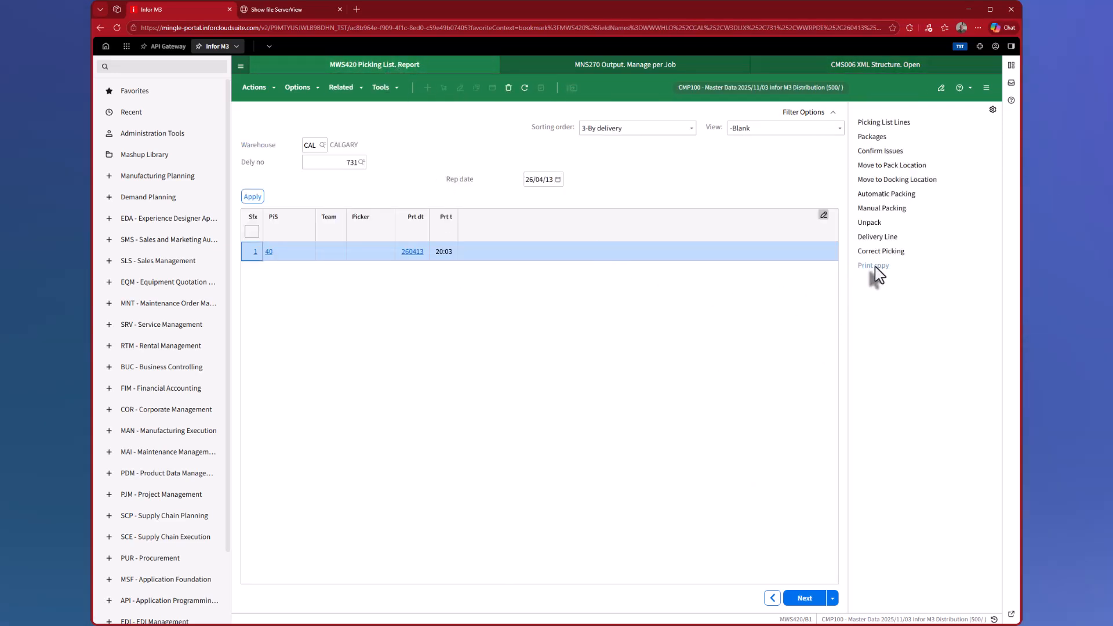
left_click(585, 67)
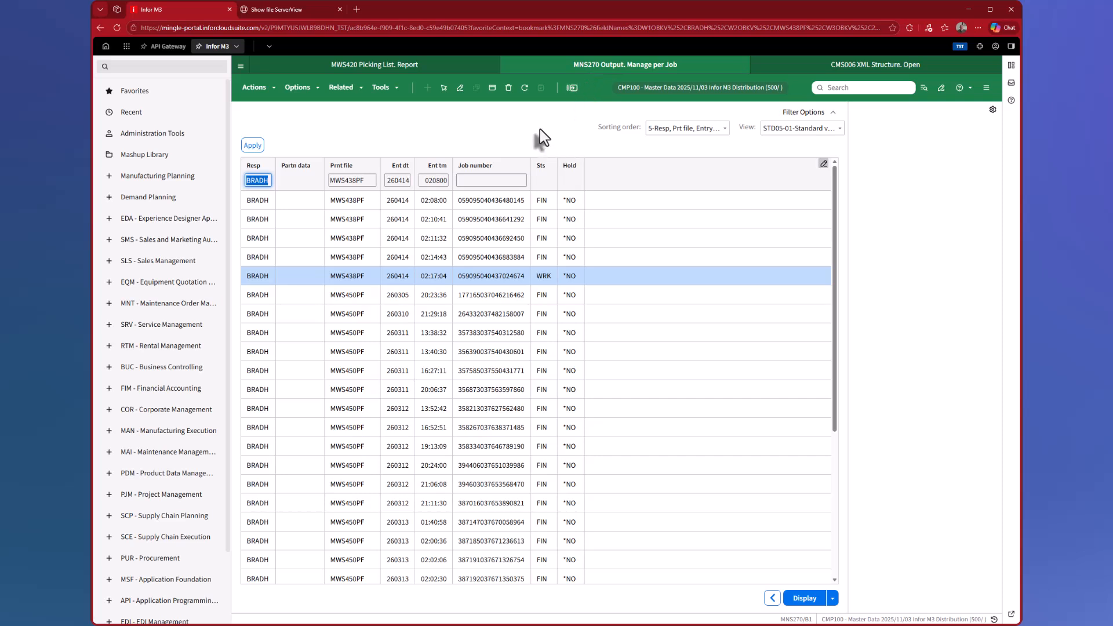
left_click(524, 95)
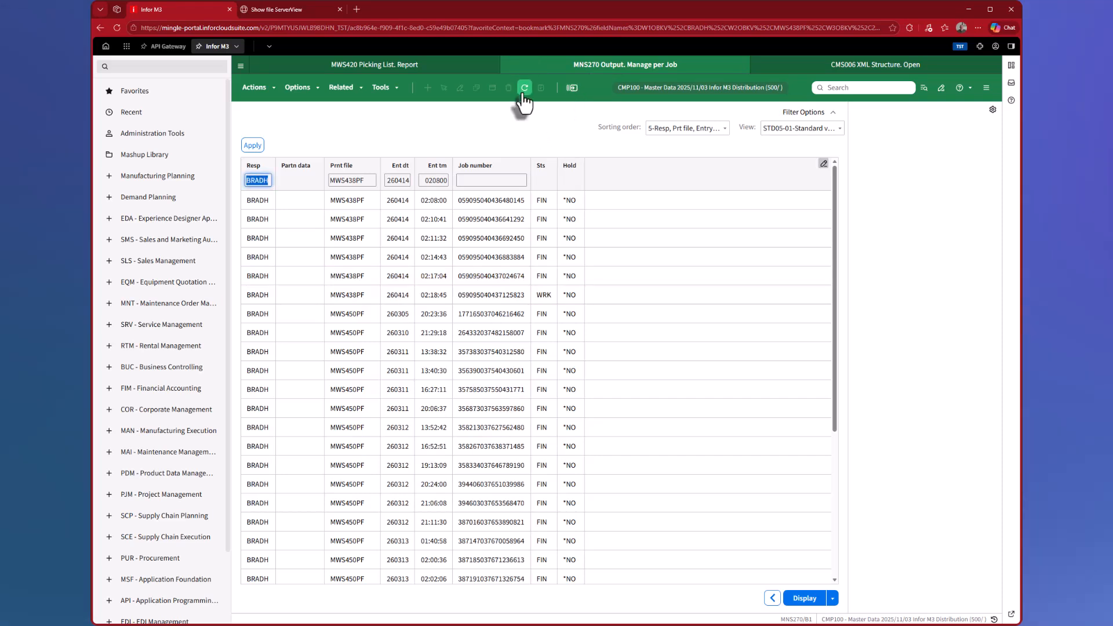
- View the XML file of the MWS438PF job entered at 02:18:45, check its report layout and structure, and return to Infor M3
left_click(436, 295)
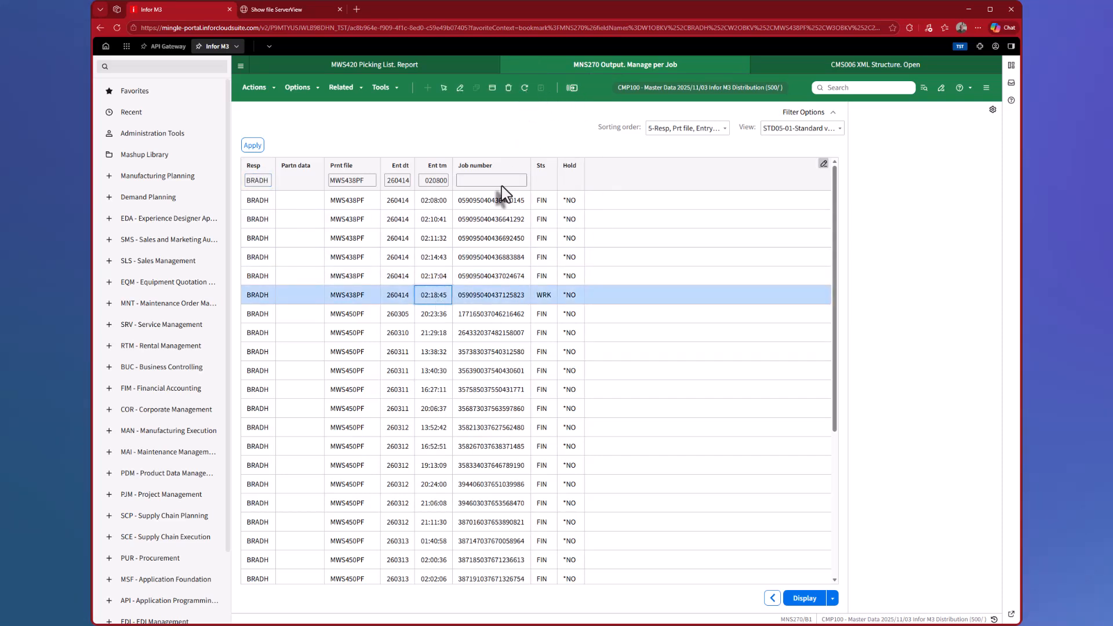
right_click(390, 297)
mouse_move(436, 313)
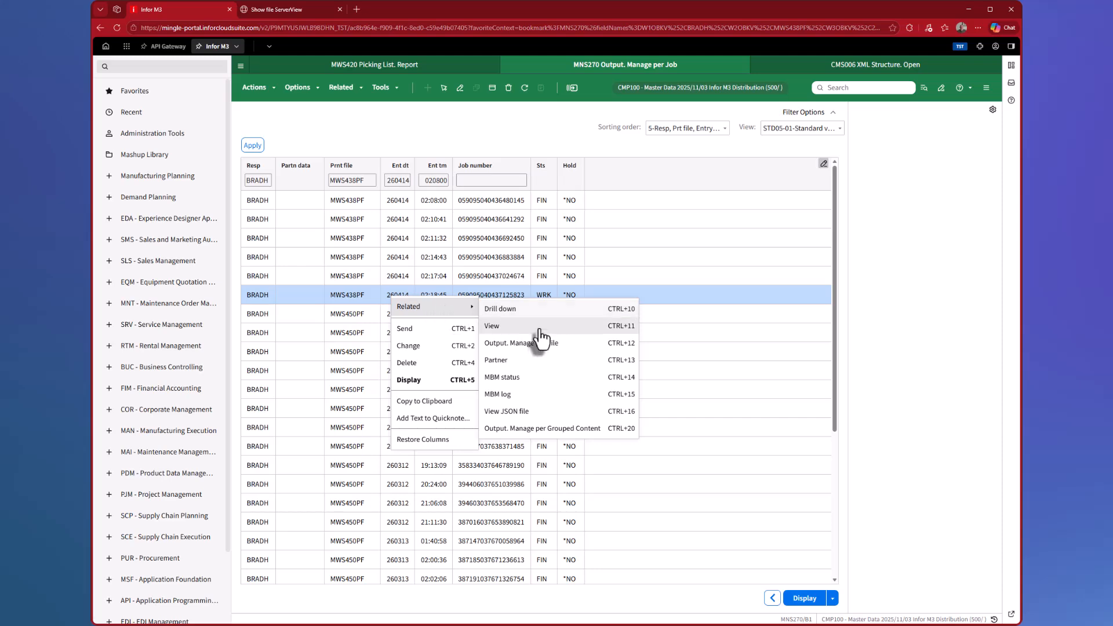
left_click(518, 328)
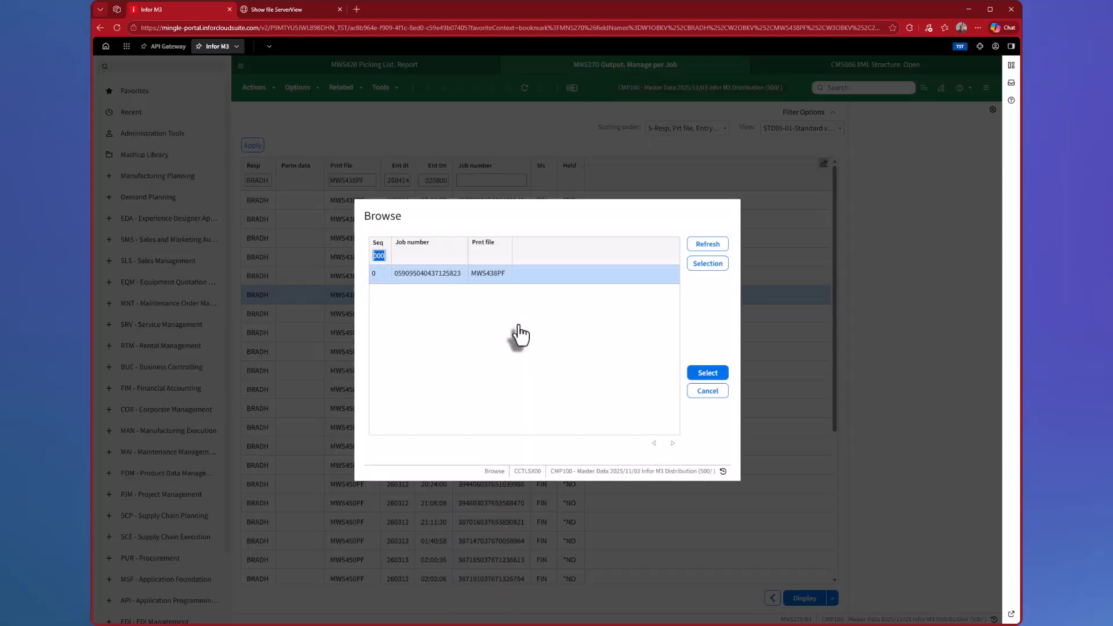
left_click(707, 373)
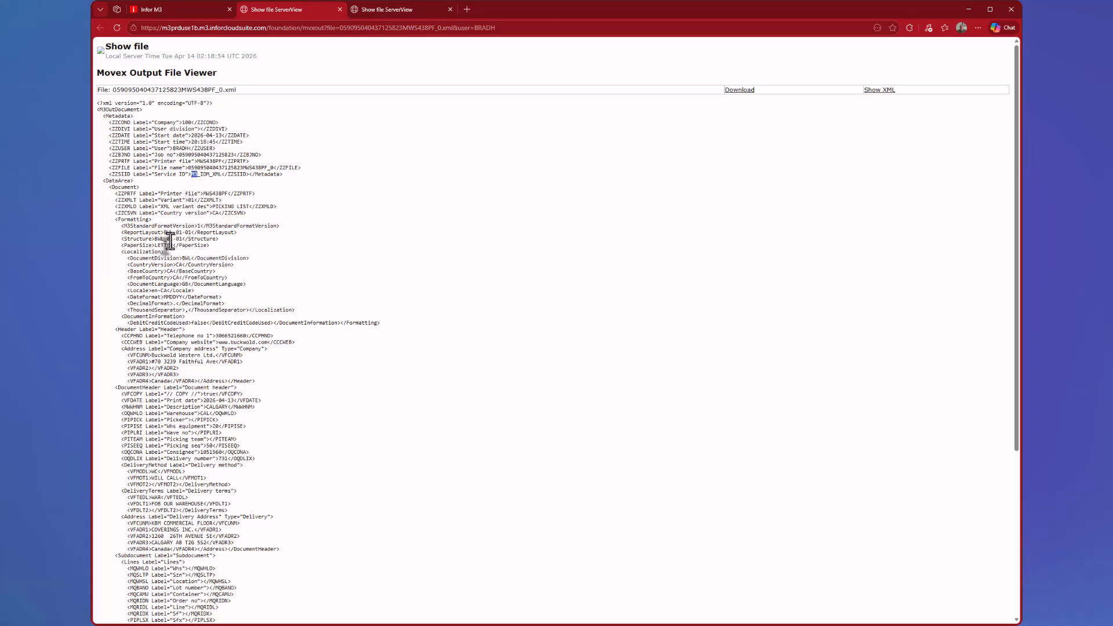
left_click_drag(164, 233, 189, 233)
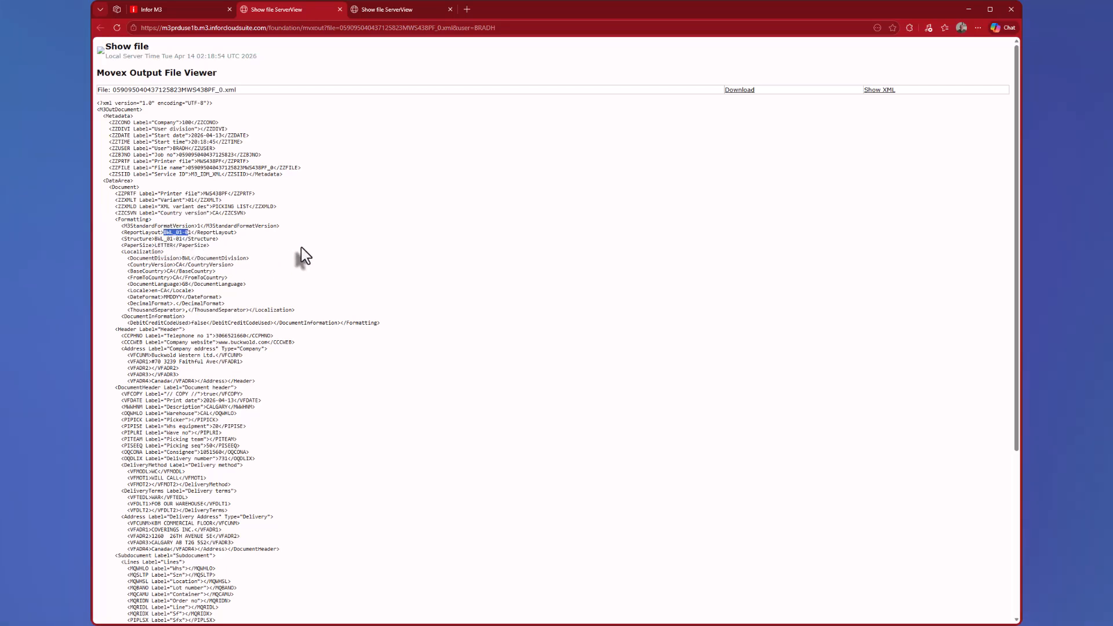
left_click(197, 13)
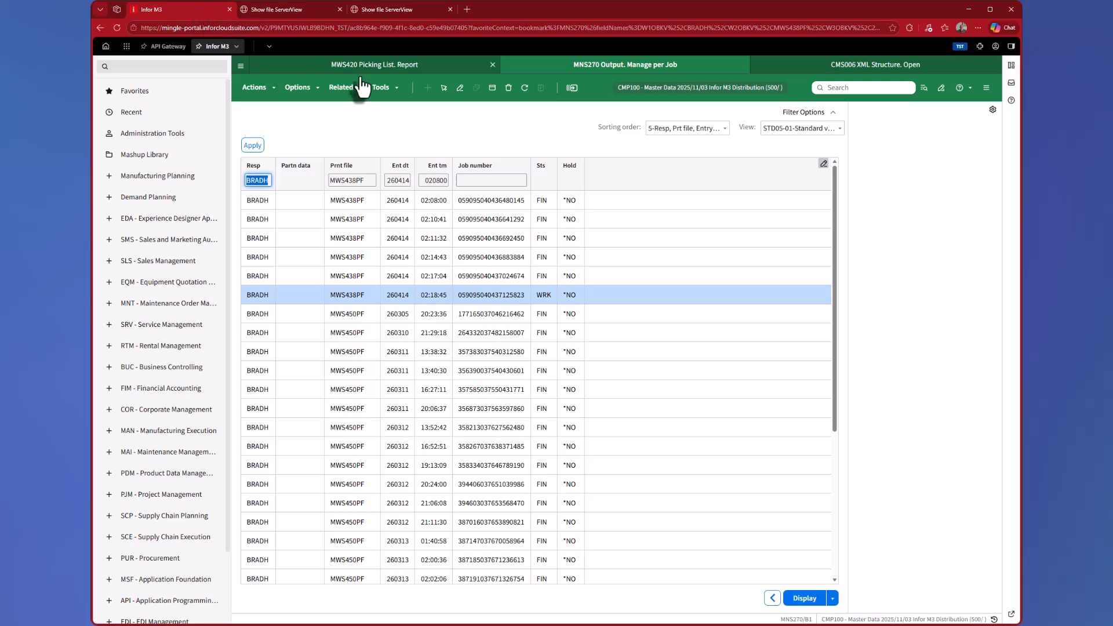